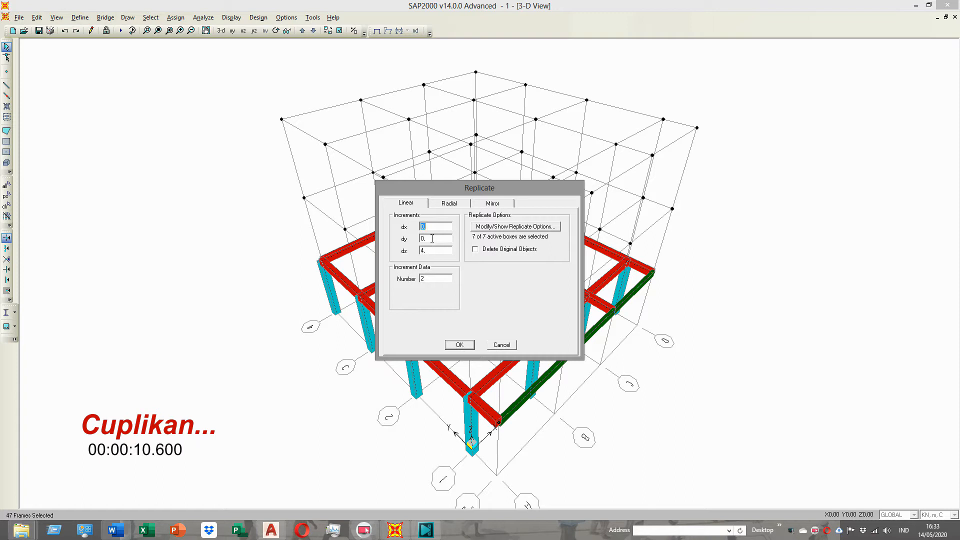
Step: Replicate the selected frames linearly with dx 0, dy 0 and dz 4, using 2 as the number of copies
key("Tab")
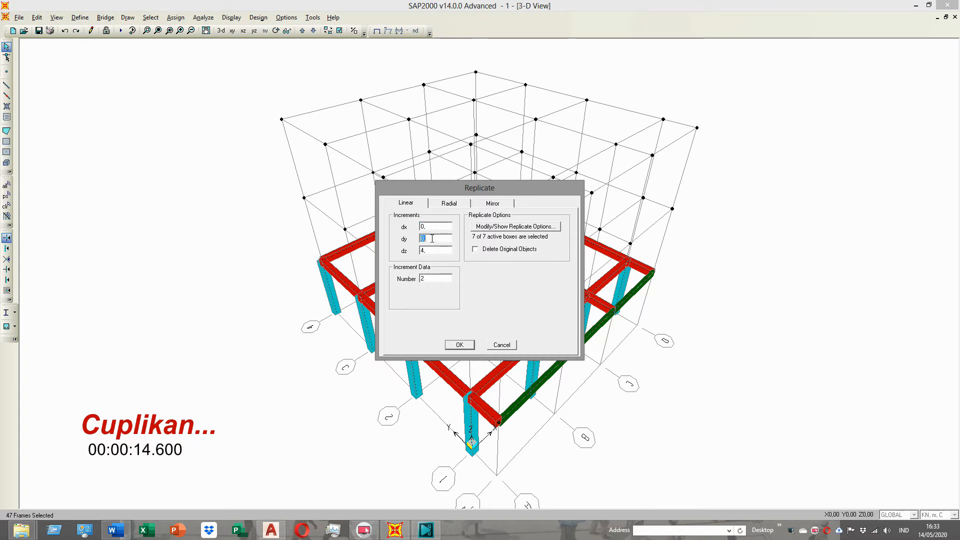
key("Tab")
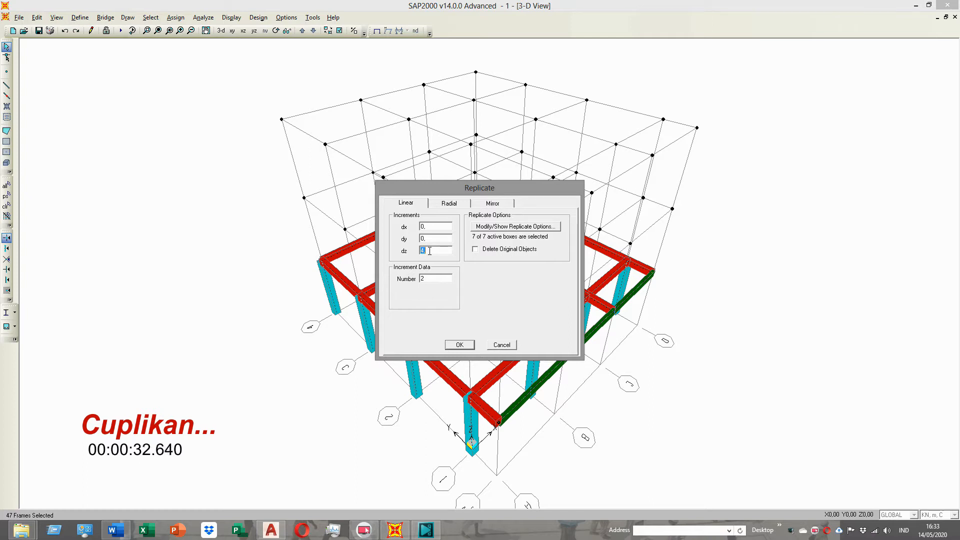
left_click(458, 345)
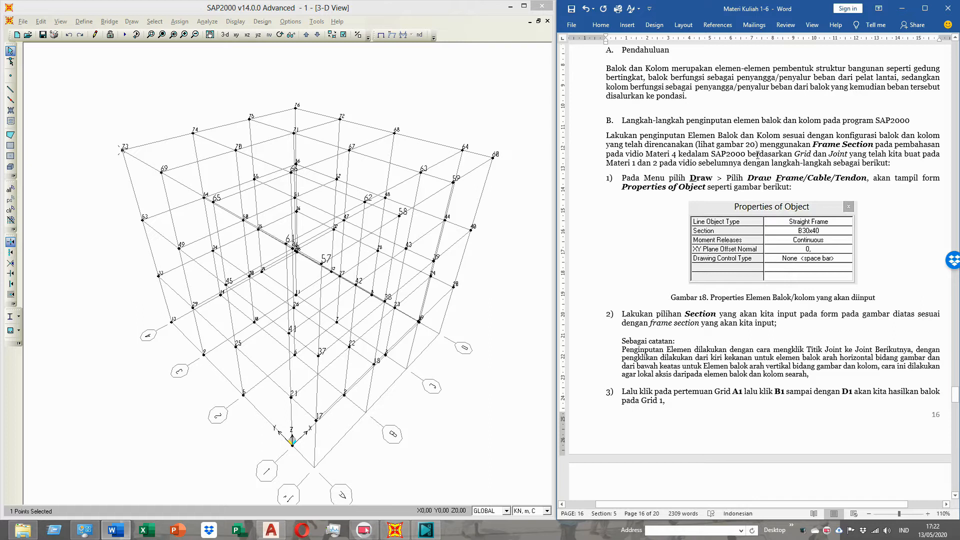
Step: Look through the Word document's beam and column input procedure as far as the layout in Gambar 20
left_click(811, 186)
scroll(812, 186, "down", 5)
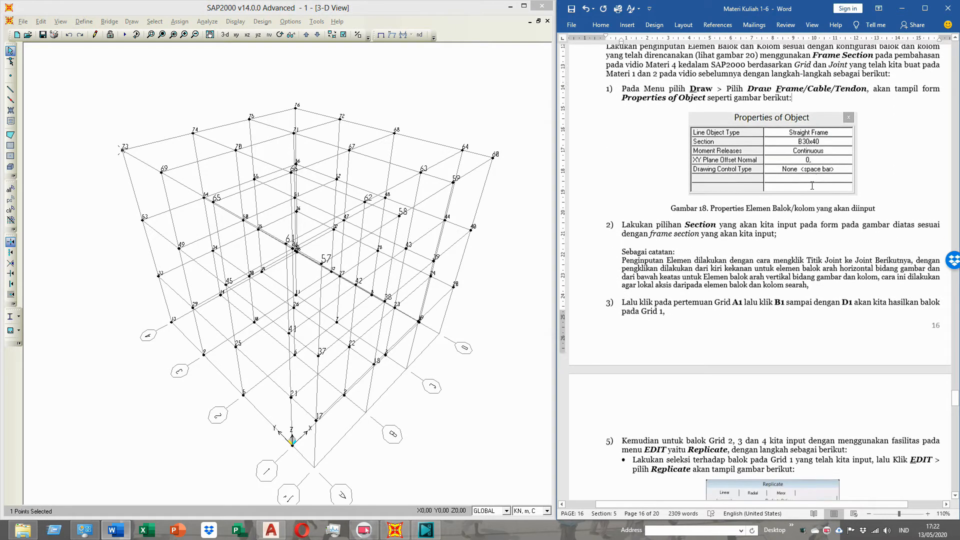
scroll(811, 186, "down", 4)
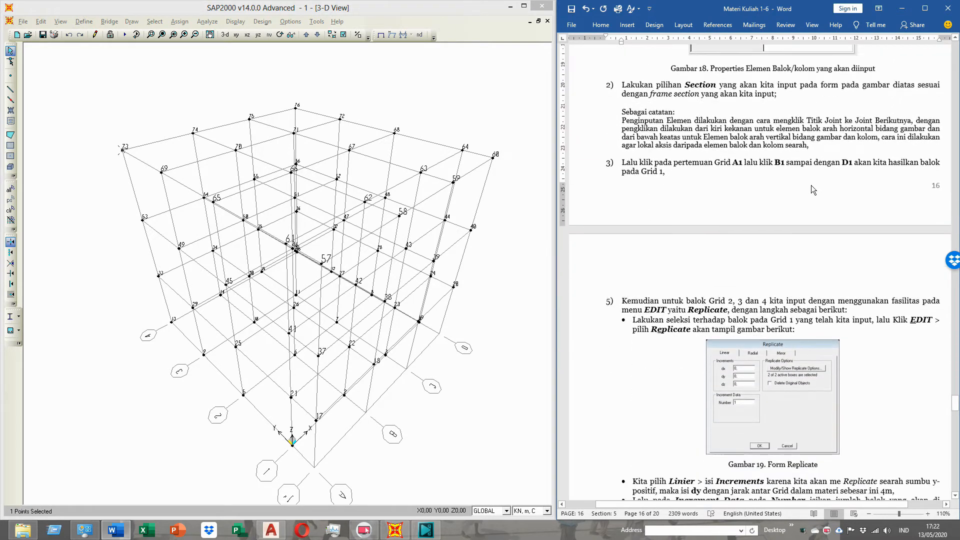
scroll(811, 186, "down", 9)
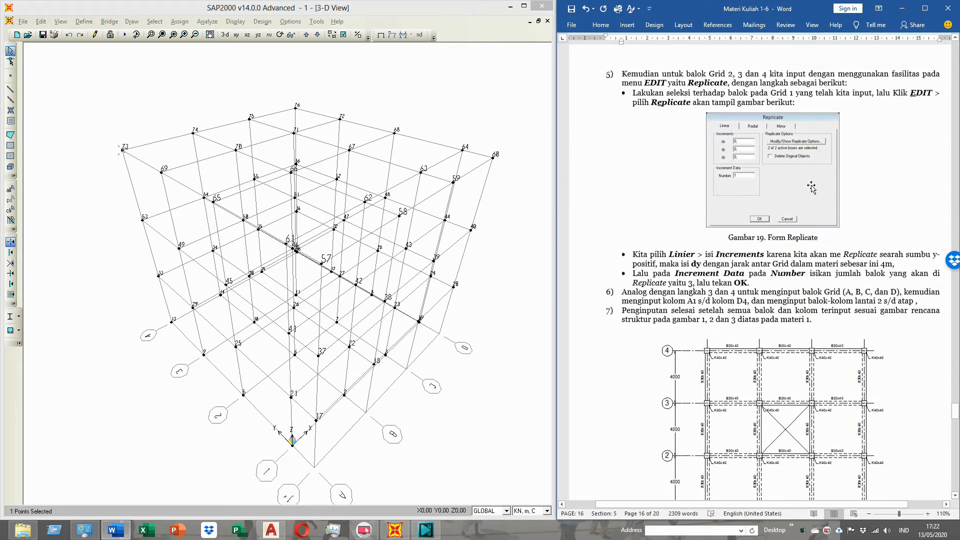
scroll(812, 187, "down", 5)
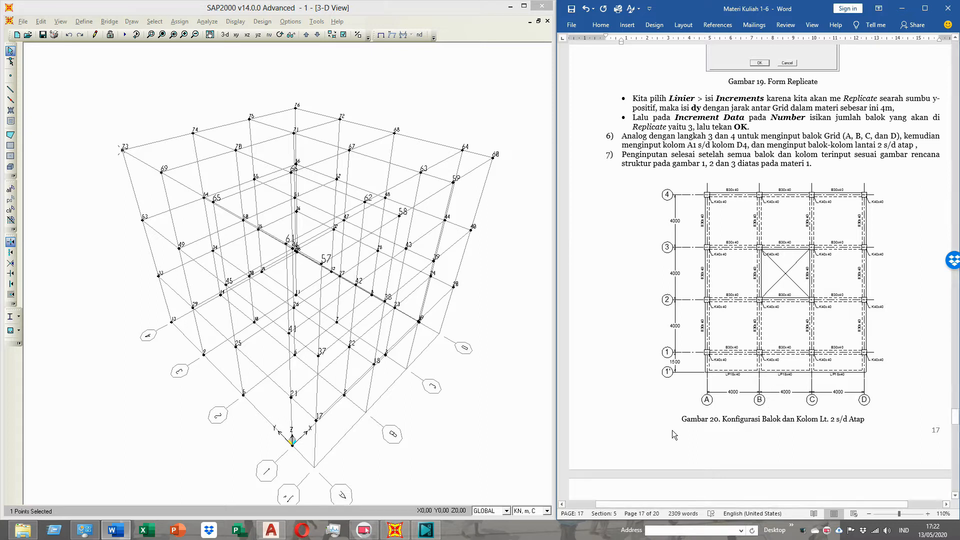
left_click_drag(682, 418, 887, 421)
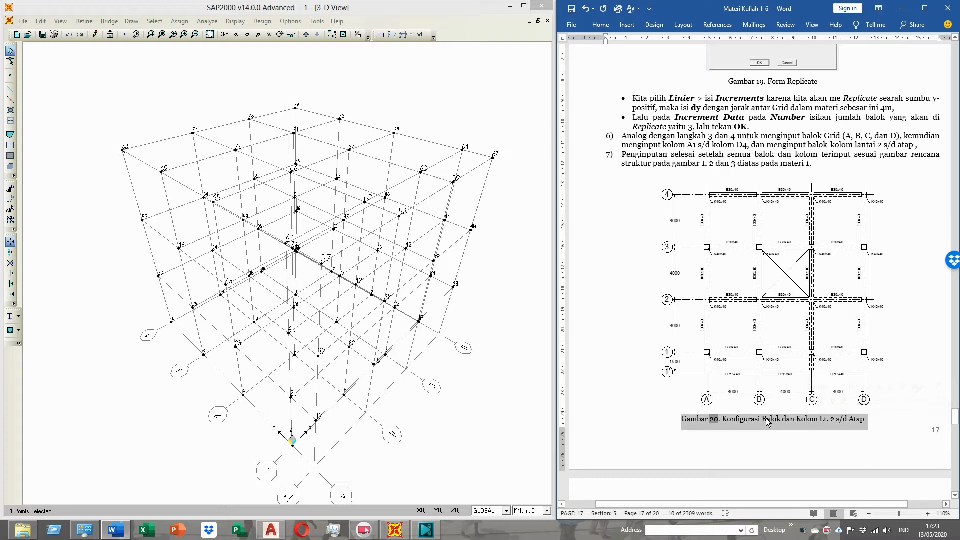
scroll(767, 422, "up", 10)
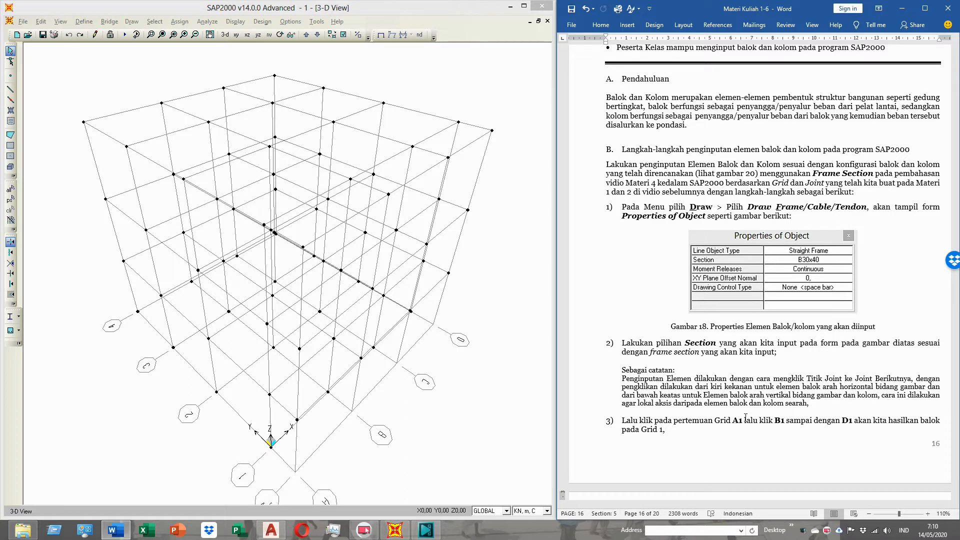
Step: Examine instruction 1 in the document, covering Draw Frame/Cable/Tendon and the Properties of Object form
left_click(622, 205)
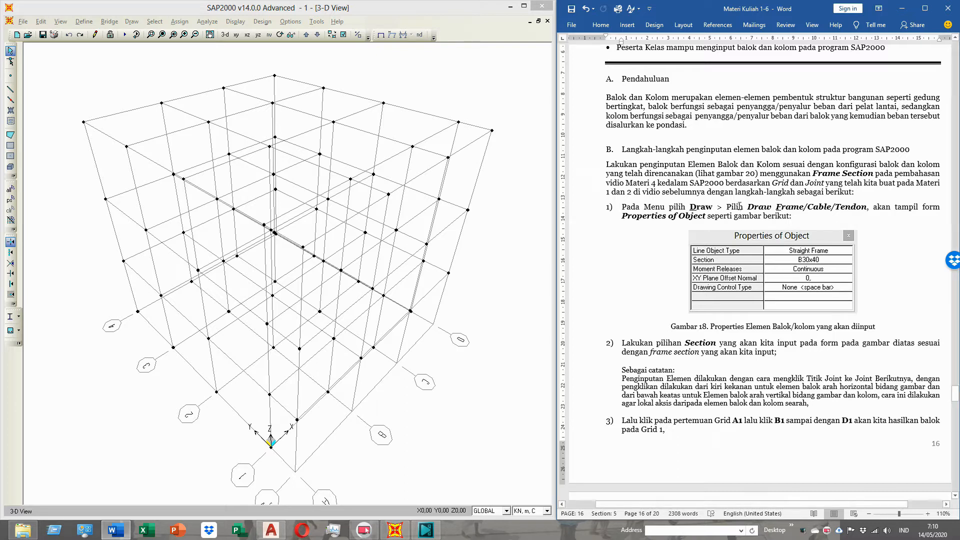
left_click_drag(770, 206, 852, 206)
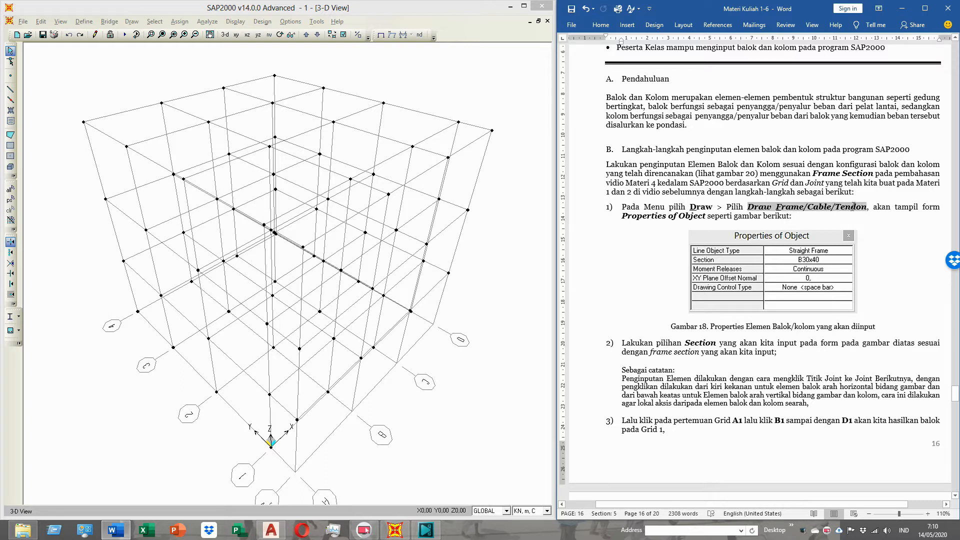
left_click_drag(872, 203, 876, 204)
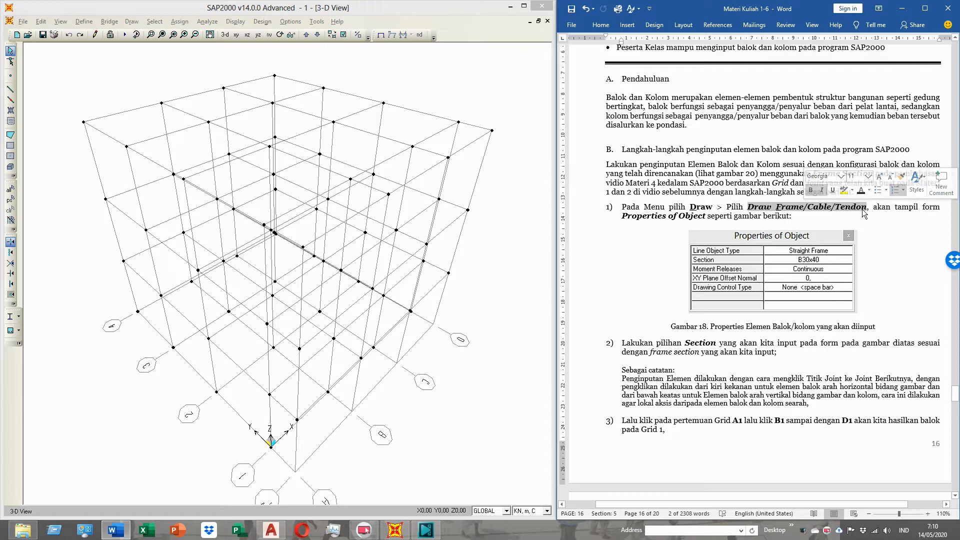
left_click_drag(622, 216, 704, 221)
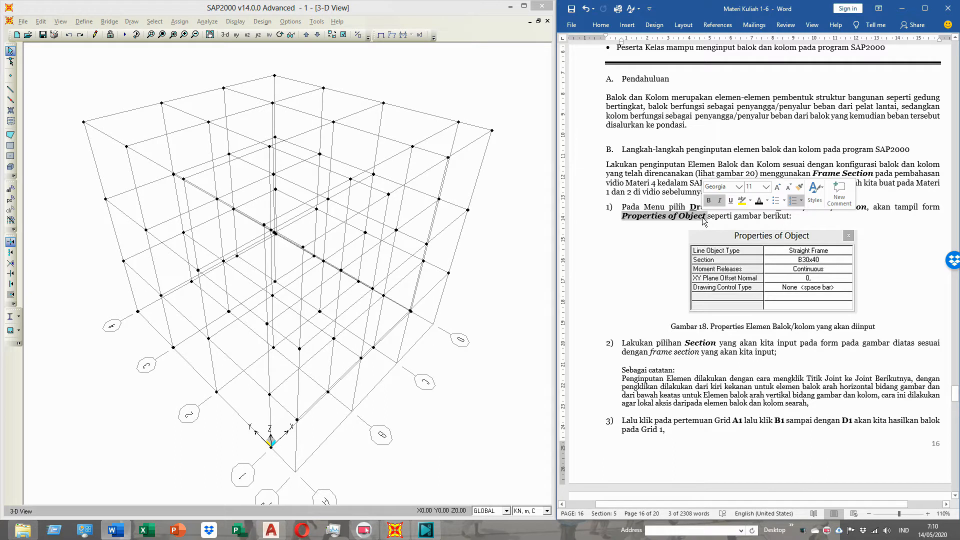
left_click(714, 318)
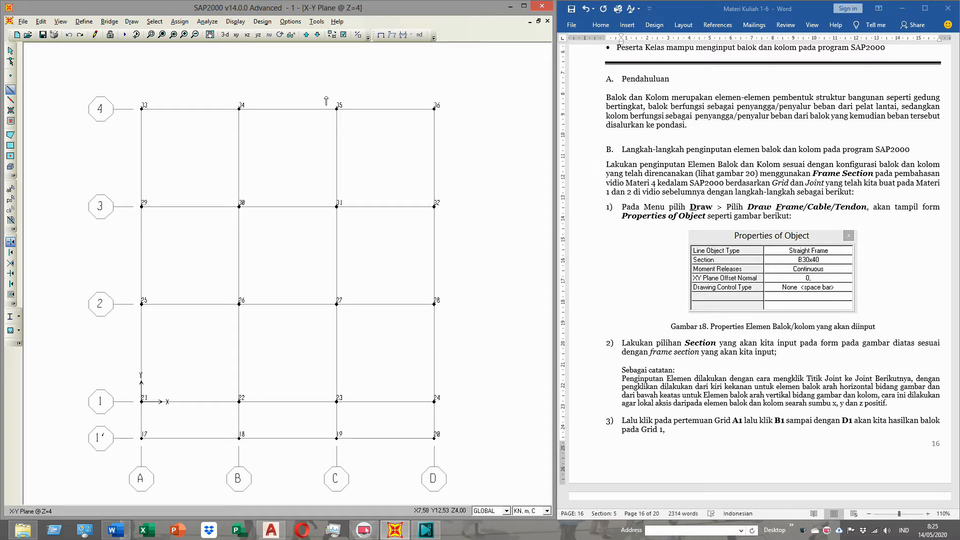
Step: Switch to SAP2000 and hide the joint labels in the Z=4 plan, with view colors by sections
left_click(344, 36)
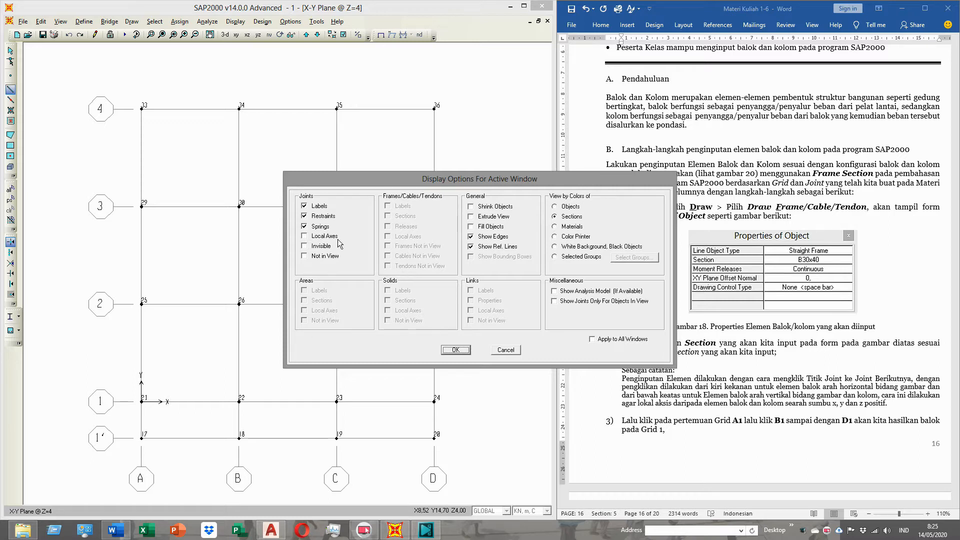
left_click(305, 206)
left_click(305, 206)
left_click(555, 206)
left_click(554, 226)
left_click(555, 216)
left_click(456, 350)
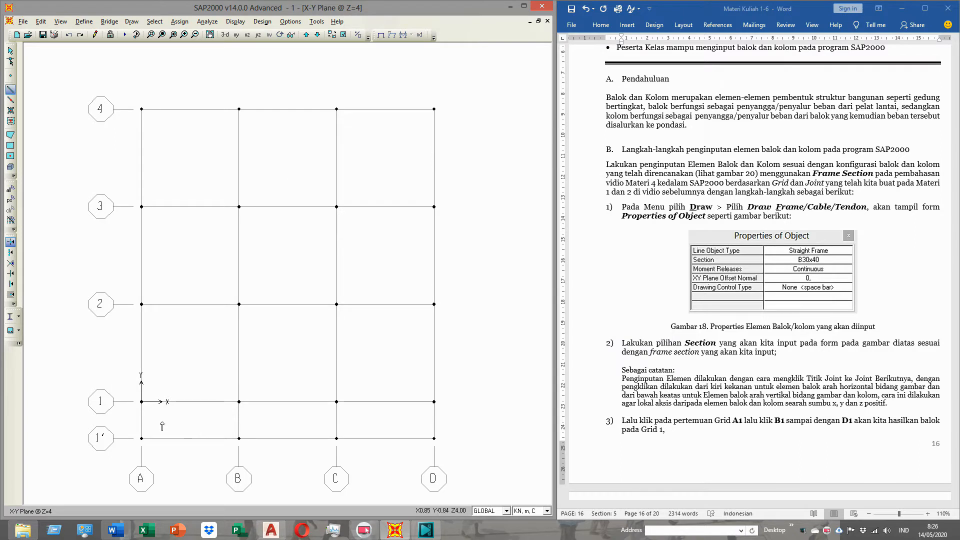
Step: Draw B30x40 beams joint to joint along grid 1 from A1 through B1 and C1 to D1
left_click(142, 401)
left_click(238, 402)
left_click(336, 401)
Step: Display the frame section names in the plan view and end the frame drawing mode
left_click(343, 35)
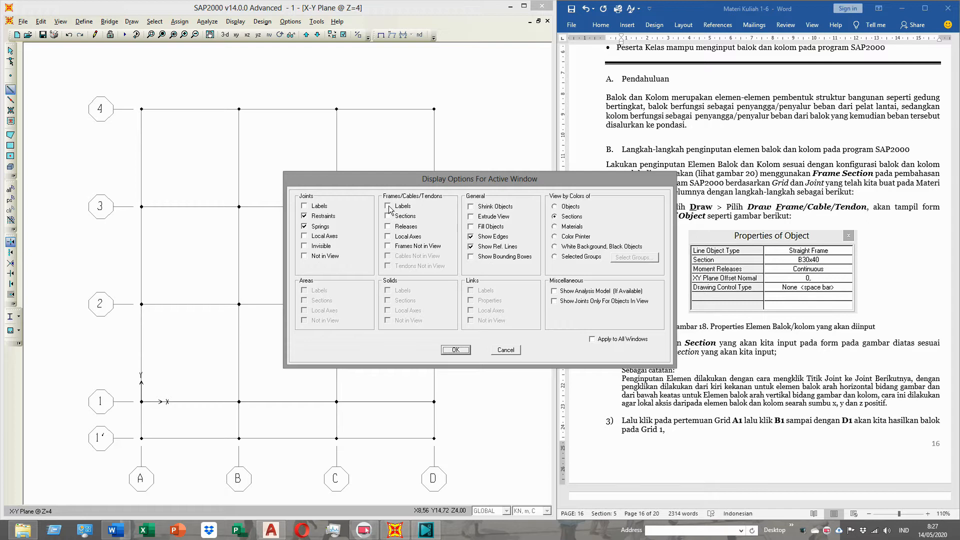
left_click(390, 216)
left_click(456, 350)
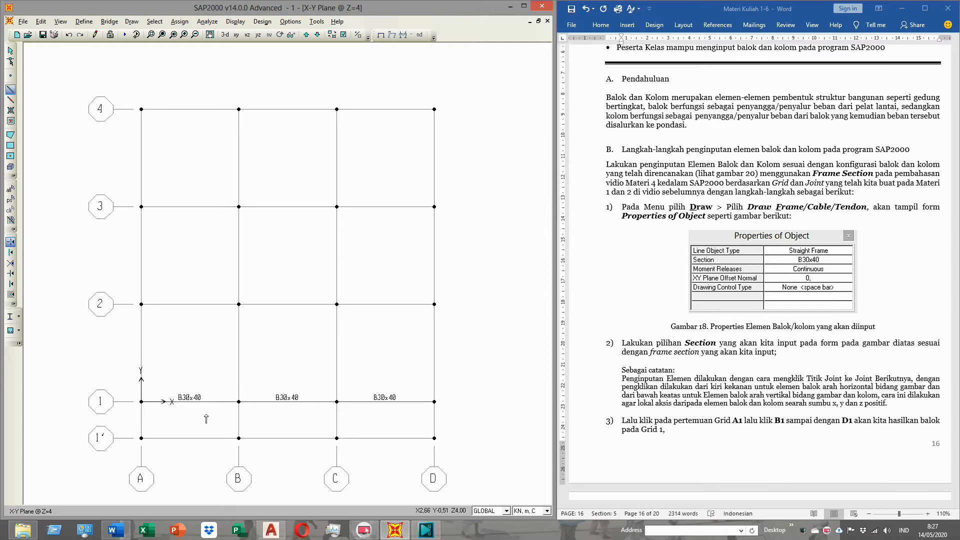
left_click(10, 51)
Step: Read the document's Replicate instructions for the grid 2, 3 and 4 beams and save the model
left_click(695, 392)
scroll(695, 386, "down", 2)
scroll(695, 386, "down", 10)
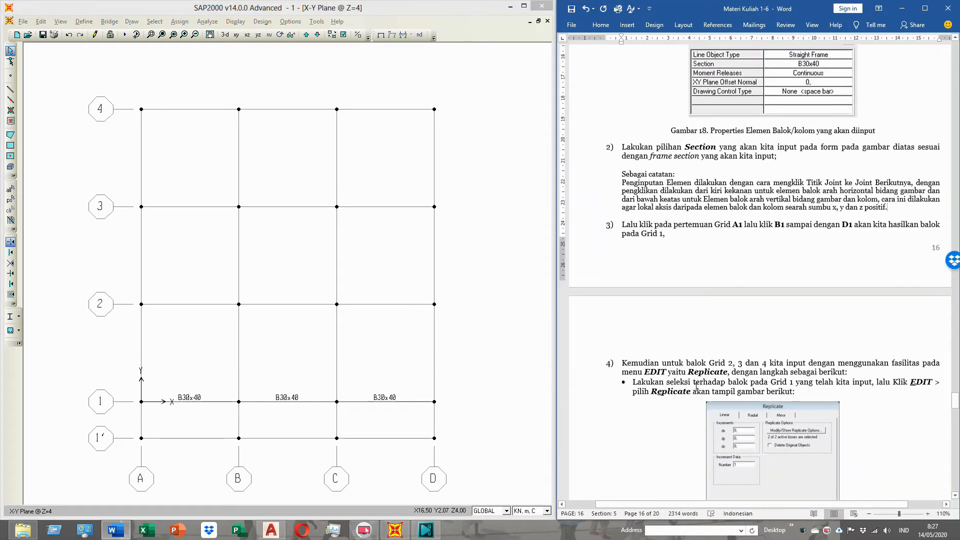
scroll(696, 386, "down", 3)
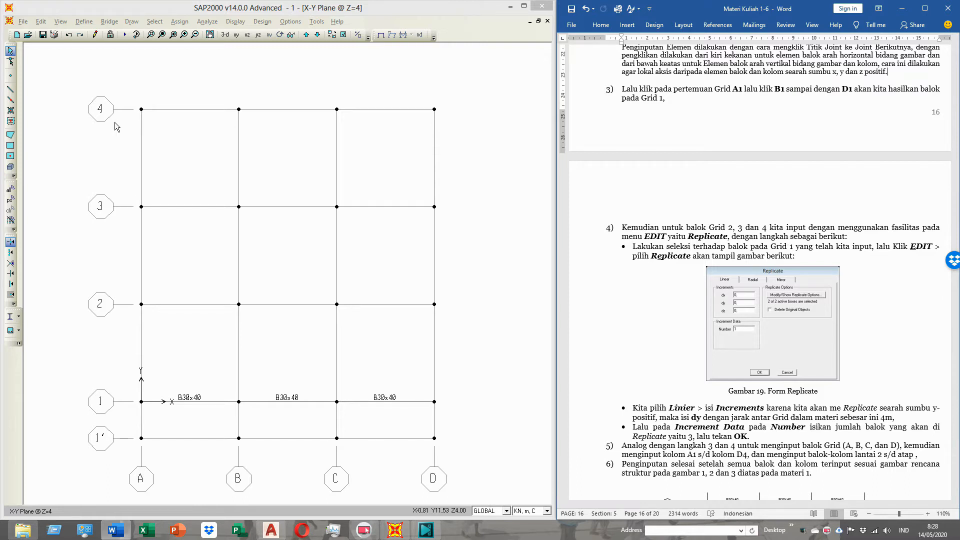
left_click(43, 36)
Step: Replicate the three grid 1 beams linearly in the y direction, 3 times at the 4 m grid spacing, onto grids 2, 3 and 4
left_click(126, 390)
left_click_drag(434, 425, 450, 418)
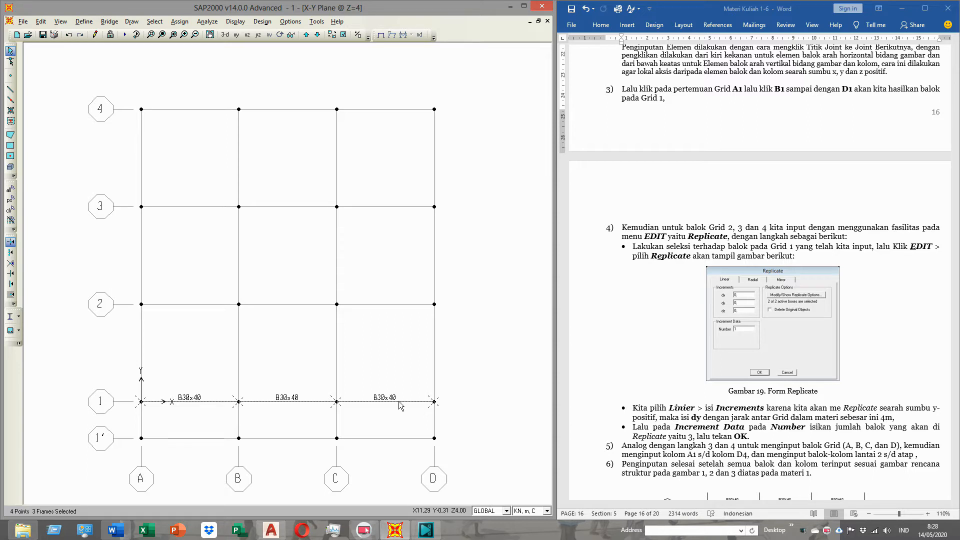
left_click(41, 21)
left_click(41, 21)
left_click(41, 22)
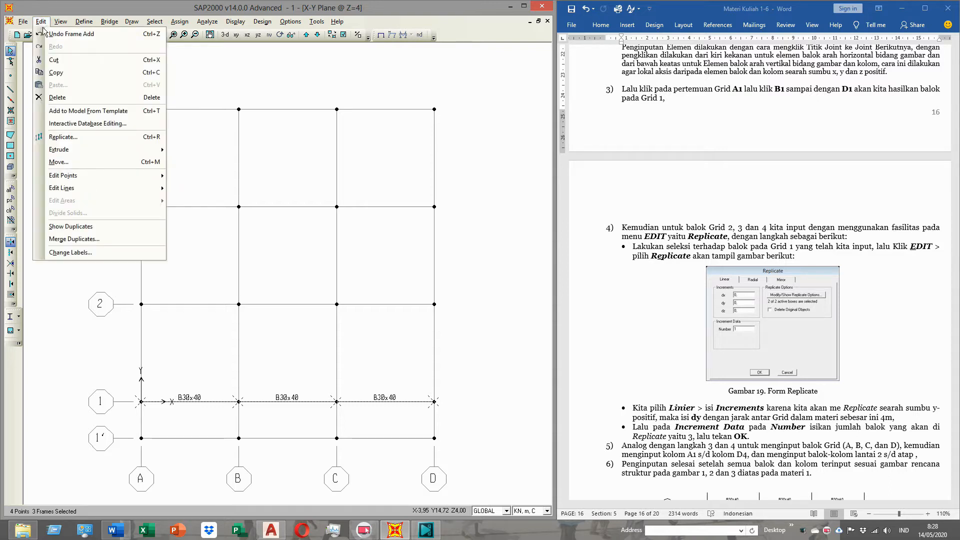
left_click(63, 136)
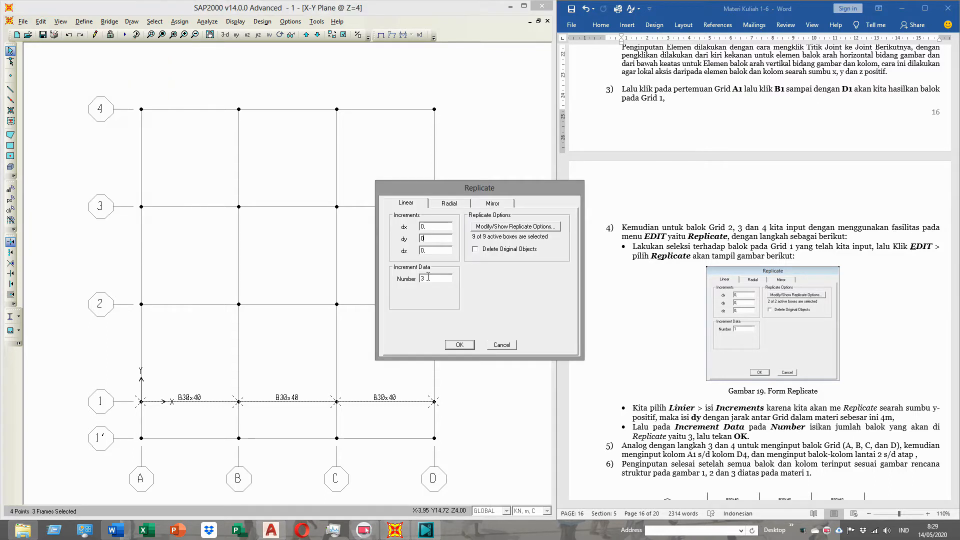
type("1")
left_click(441, 205)
left_click(414, 204)
double_click(433, 226)
double_click(441, 239)
double_click(431, 278)
type("3")
left_click(460, 346)
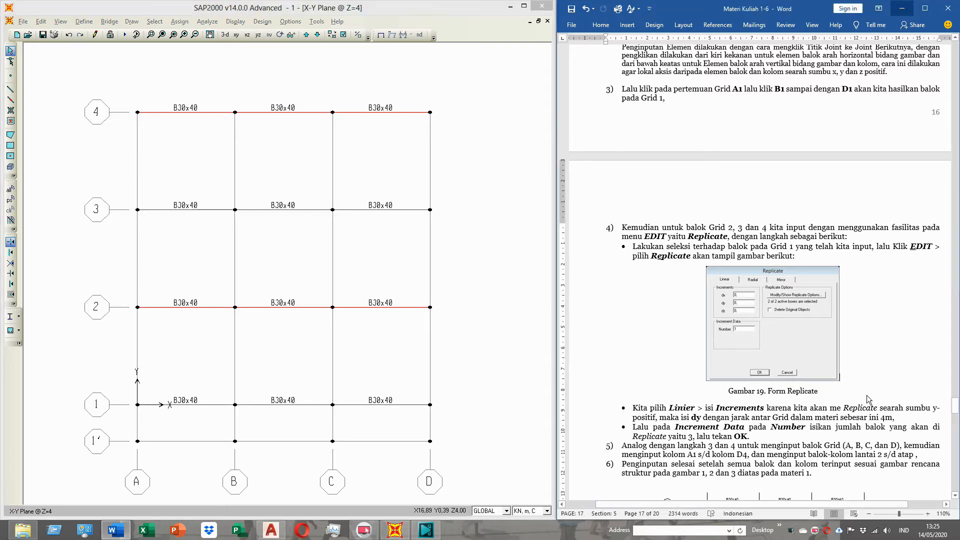
Step: Draw LP15x40 beams along grid 1' from A to D, following the layout in Gambar 20
scroll(856, 400, "down", 10)
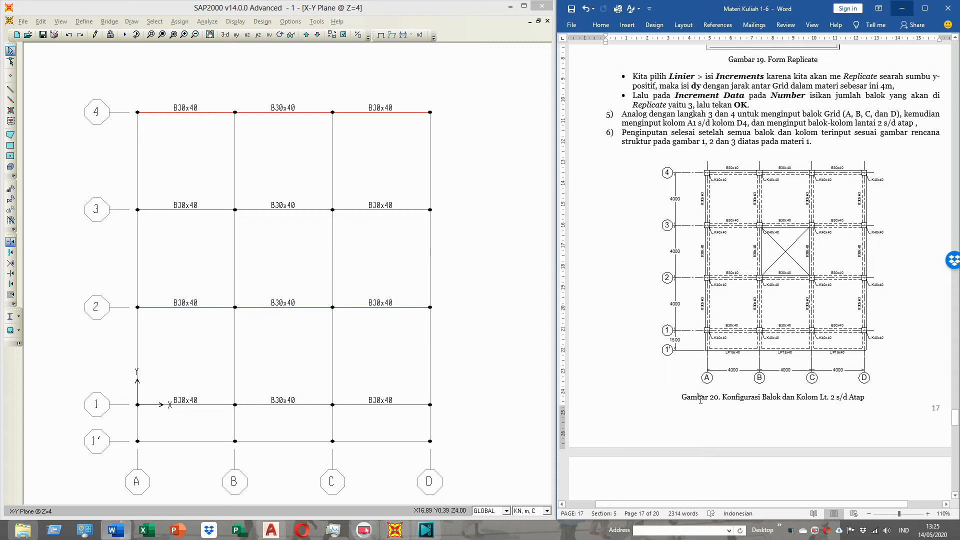
scroll(718, 402, "up", 1)
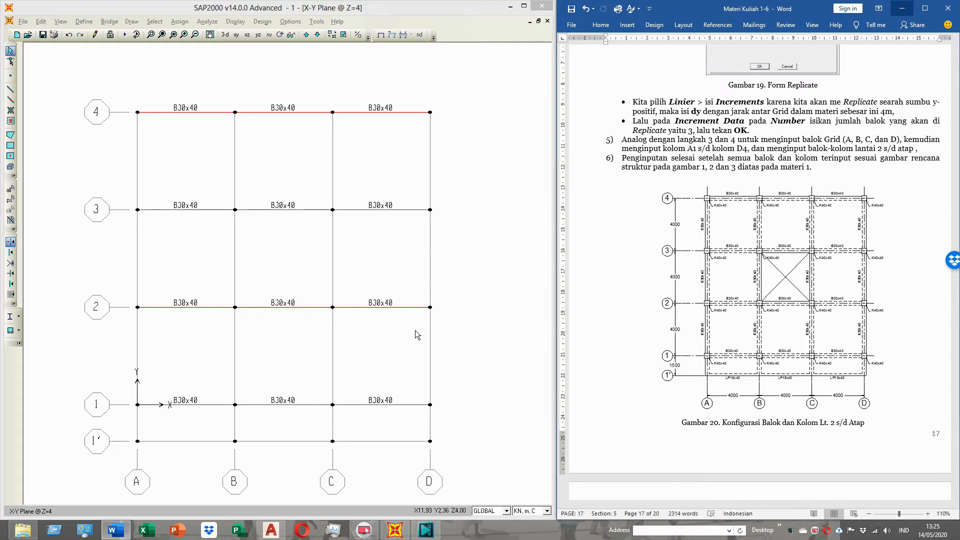
left_click(11, 90)
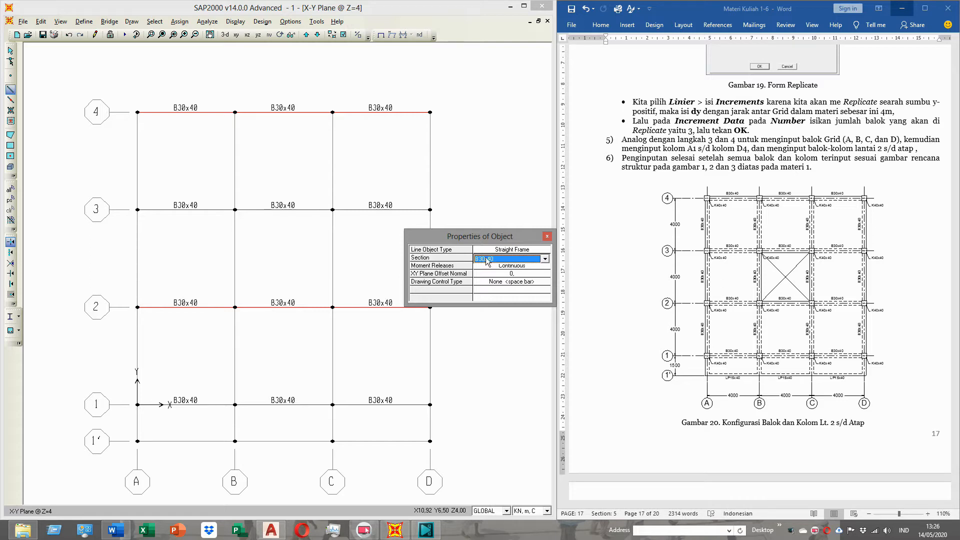
left_click(545, 259)
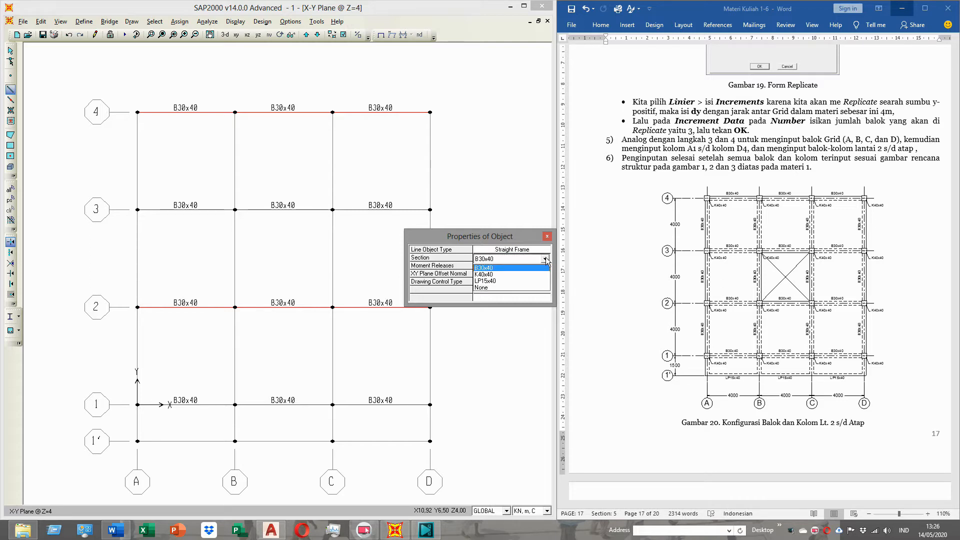
left_click(535, 281)
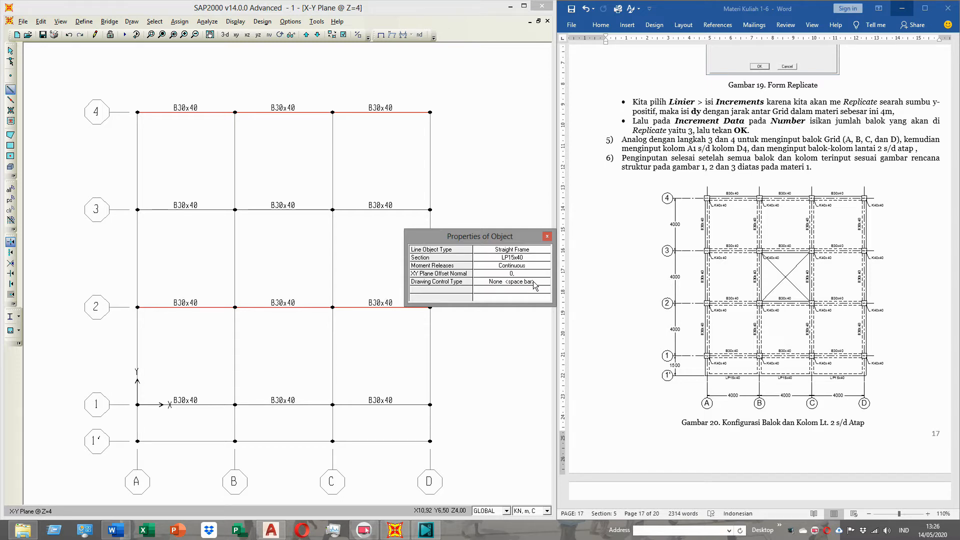
left_click(137, 442)
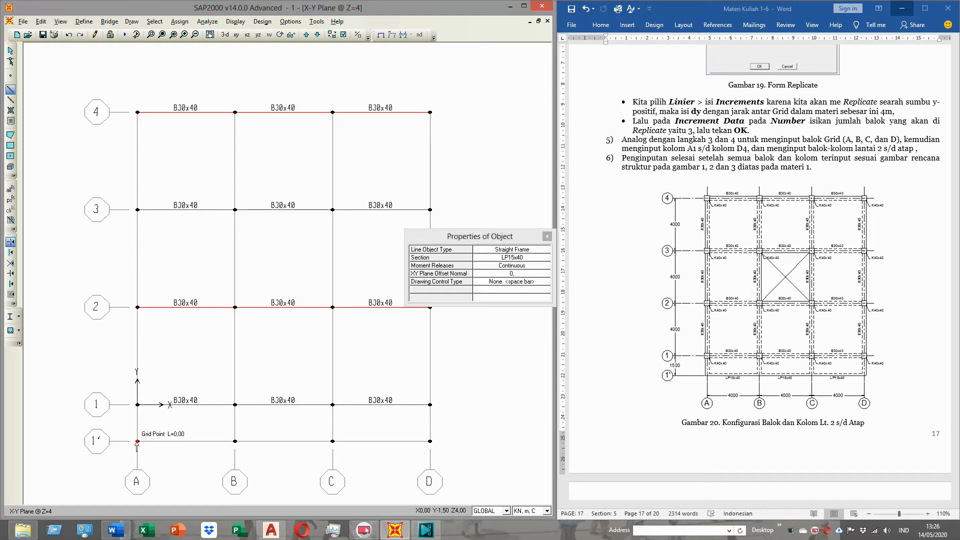
left_click(235, 442)
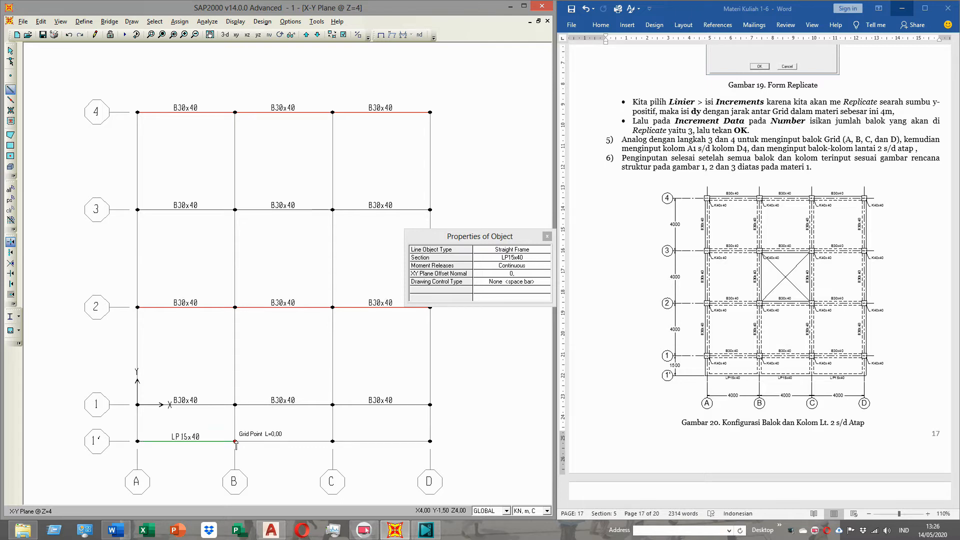
left_click(333, 442)
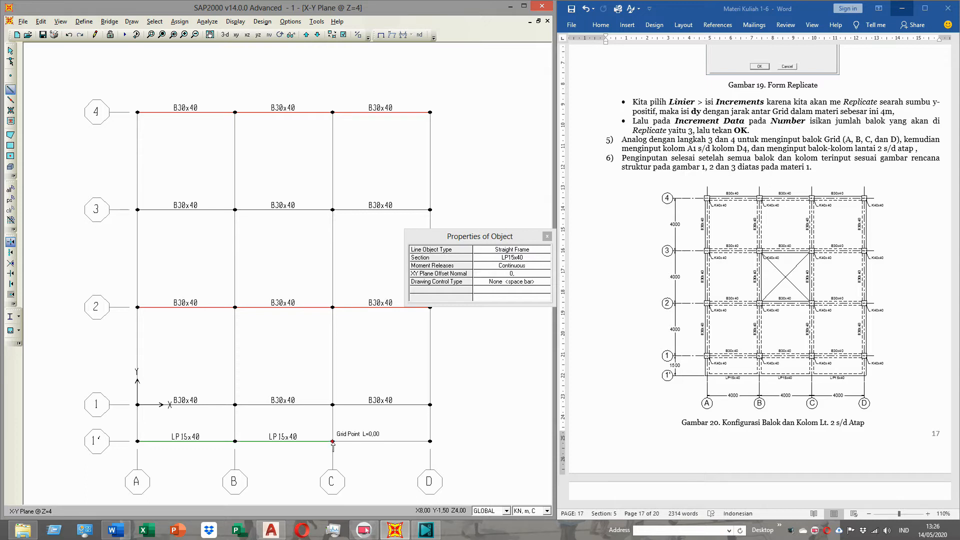
left_click(430, 441)
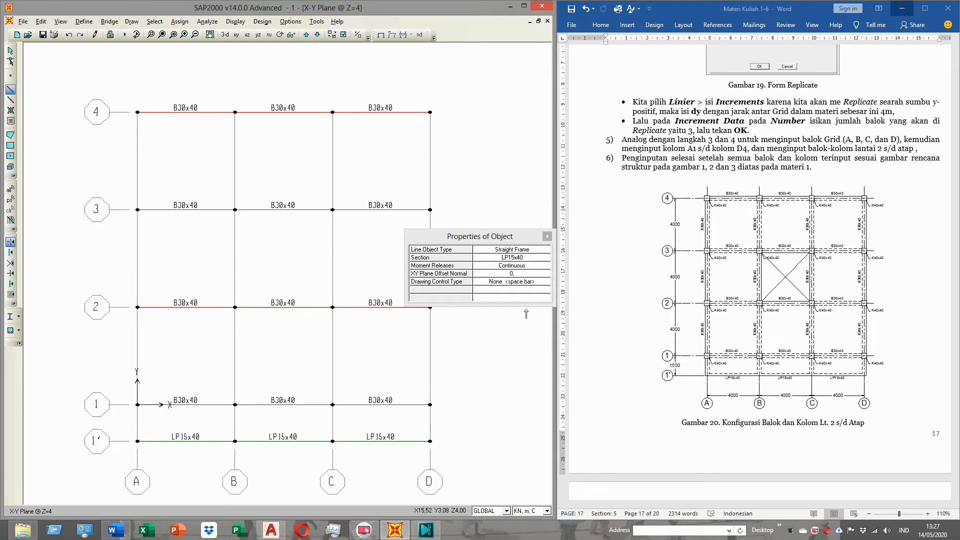
Step: Draw B30x40 beams along grid A from grid 1' through 1, 2 and 3 to 4, and end the drawing mode
left_click(521, 258)
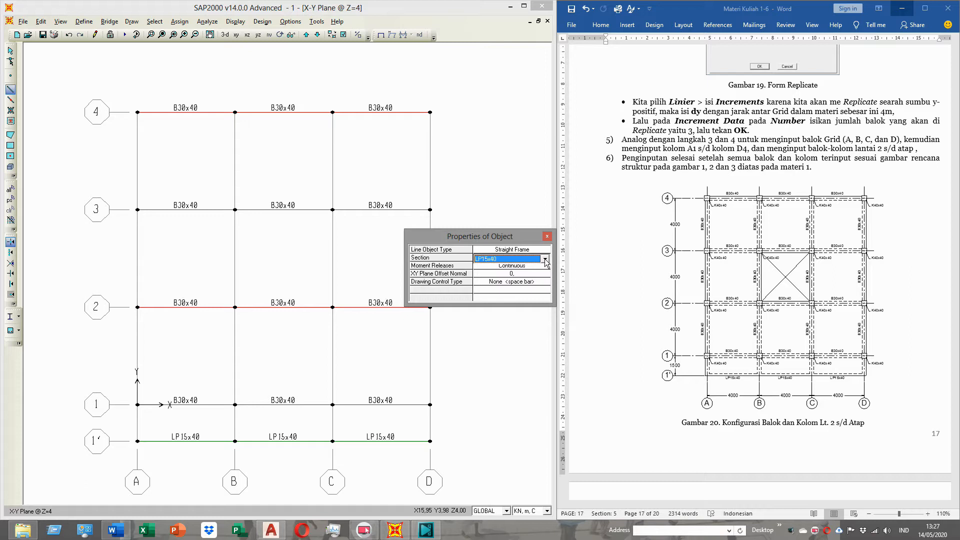
left_click(545, 259)
left_click(526, 271)
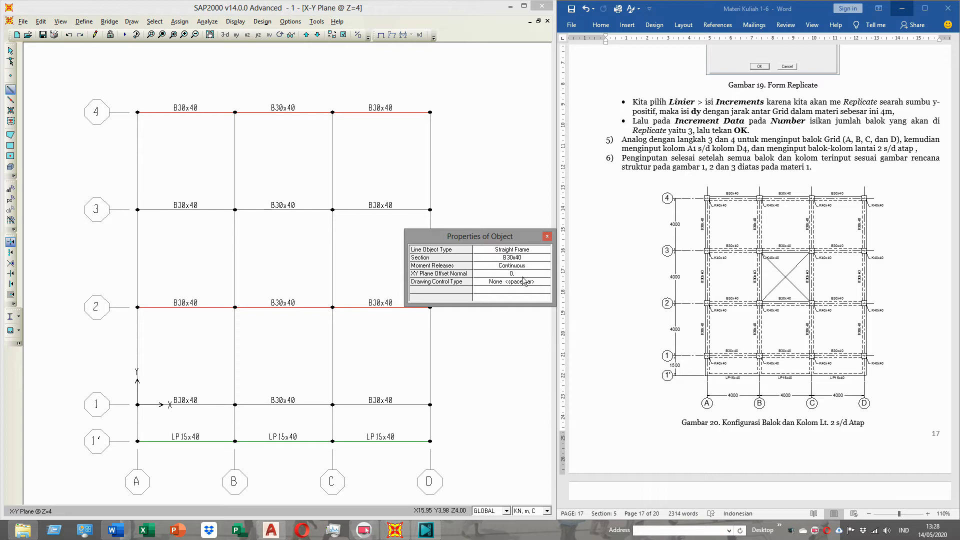
left_click(137, 442)
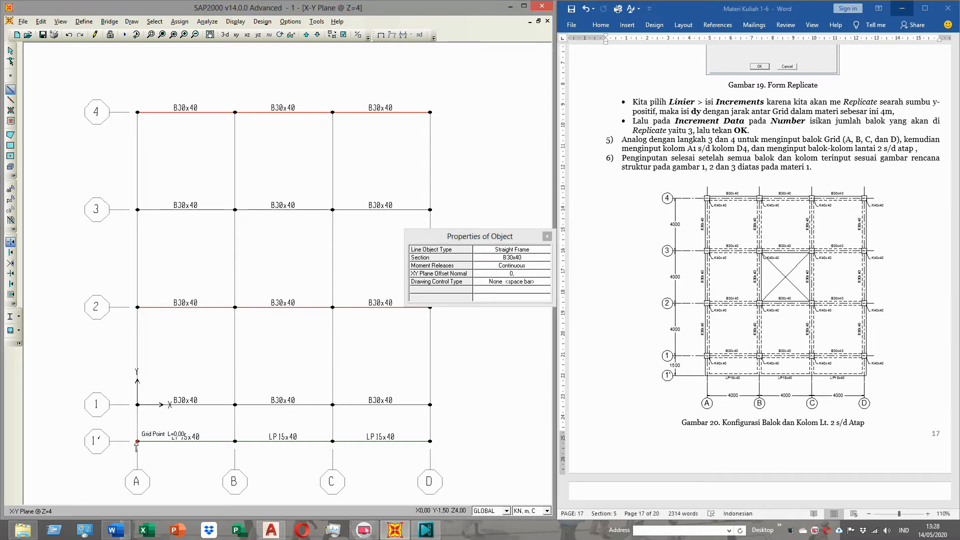
left_click(137, 405)
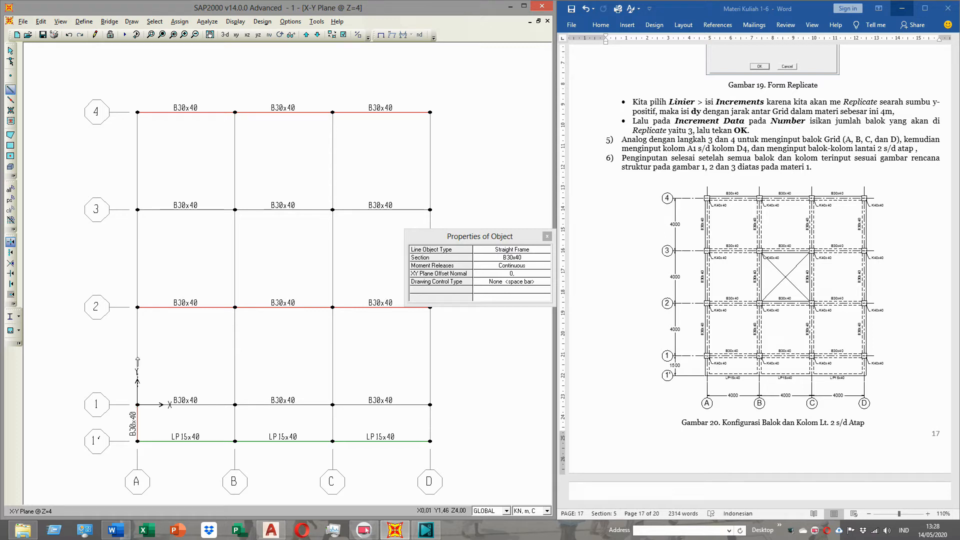
left_click(136, 306)
left_click(136, 210)
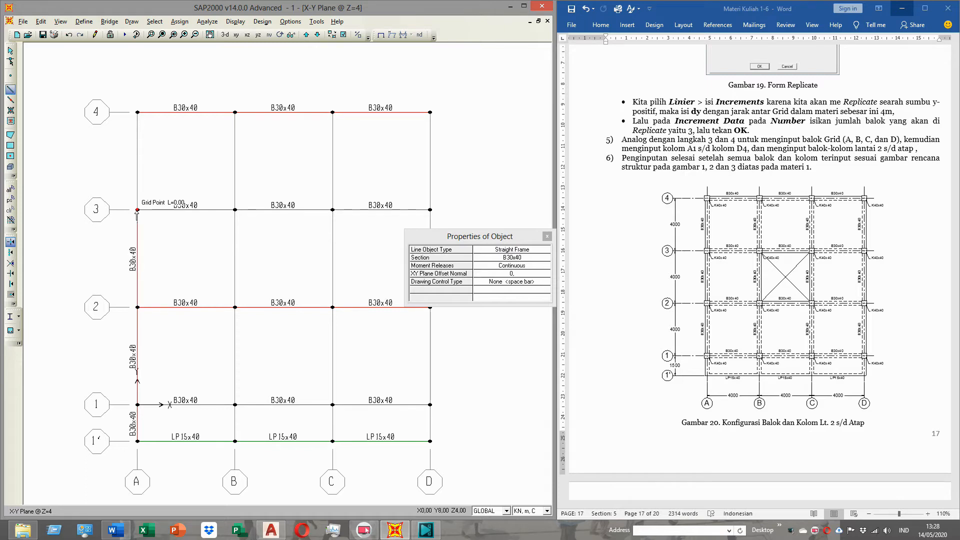
left_click(137, 112)
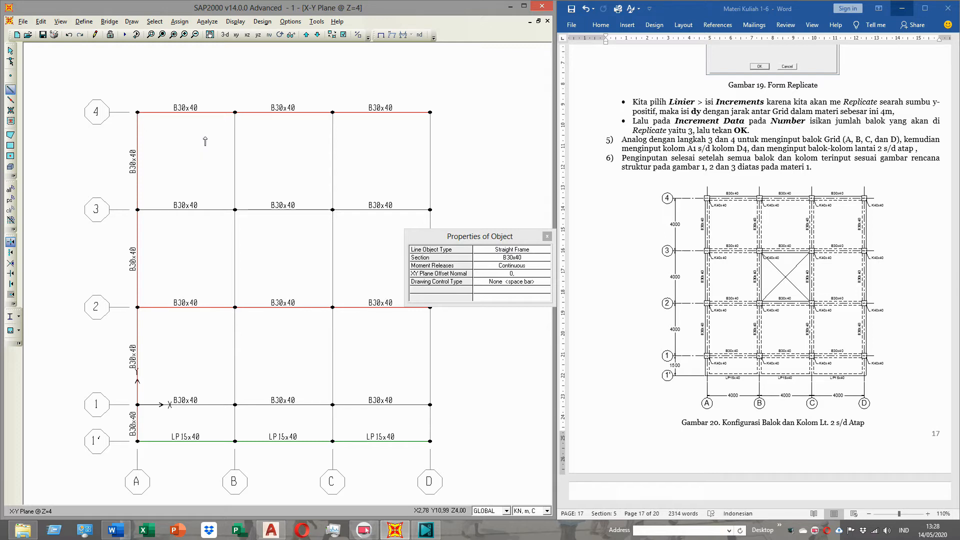
left_click(10, 51)
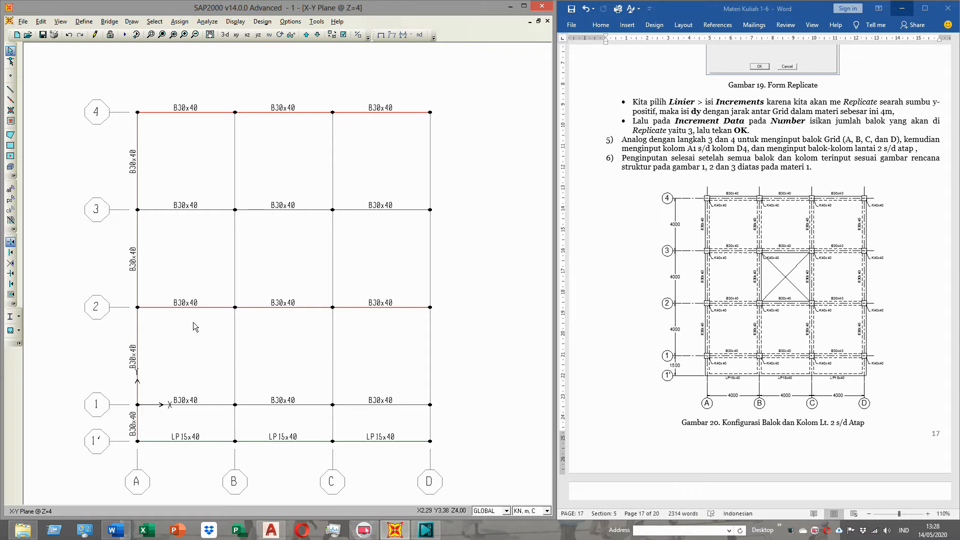
Step: Replicate the grid A beams linearly 3 times with dx 4, dy 0 and dz 0 onto grids B, C and D
left_click_drag(120, 97, 164, 458)
left_click(46, 22)
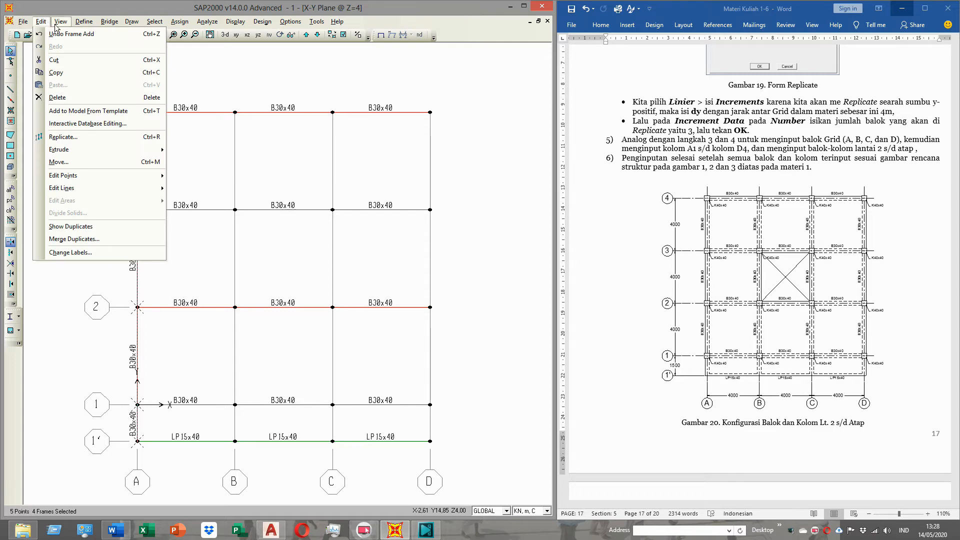
left_click(80, 140)
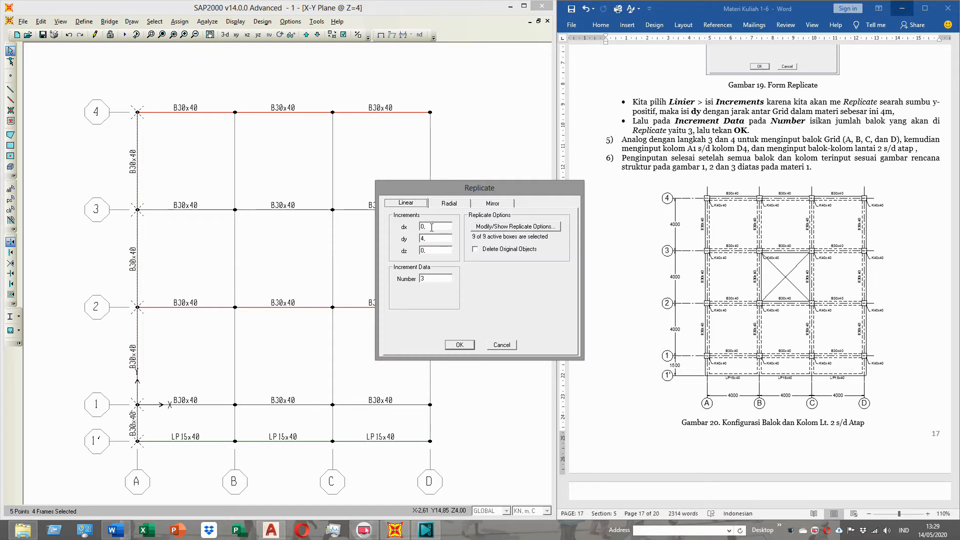
double_click(437, 226)
type("4")
double_click(432, 238)
type("0")
double_click(429, 250)
double_click(431, 276)
type("3")
left_click(464, 347)
left_click(464, 348)
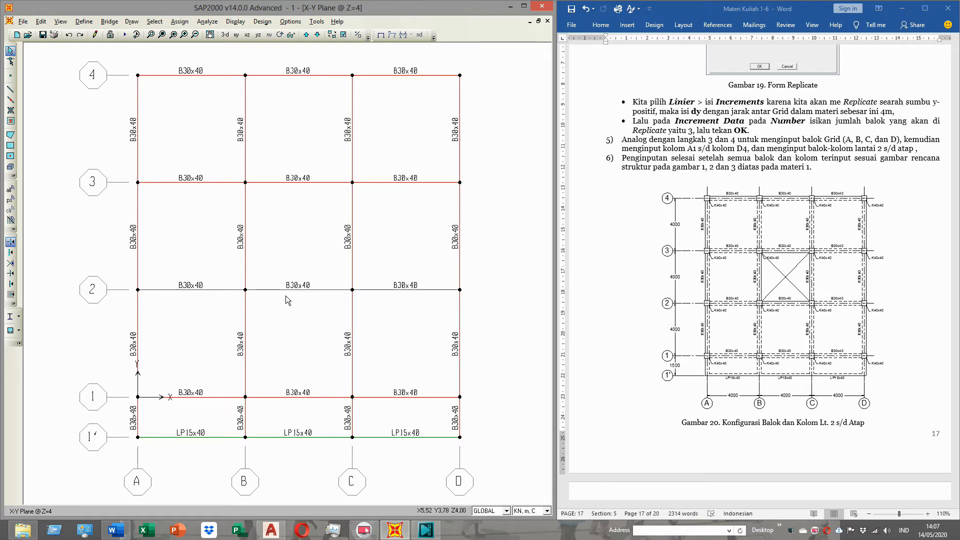
Step: View the floor beams in 3D and switch to the X-Z elevation at Y=0 with grid labels A to D in view
left_click(225, 35)
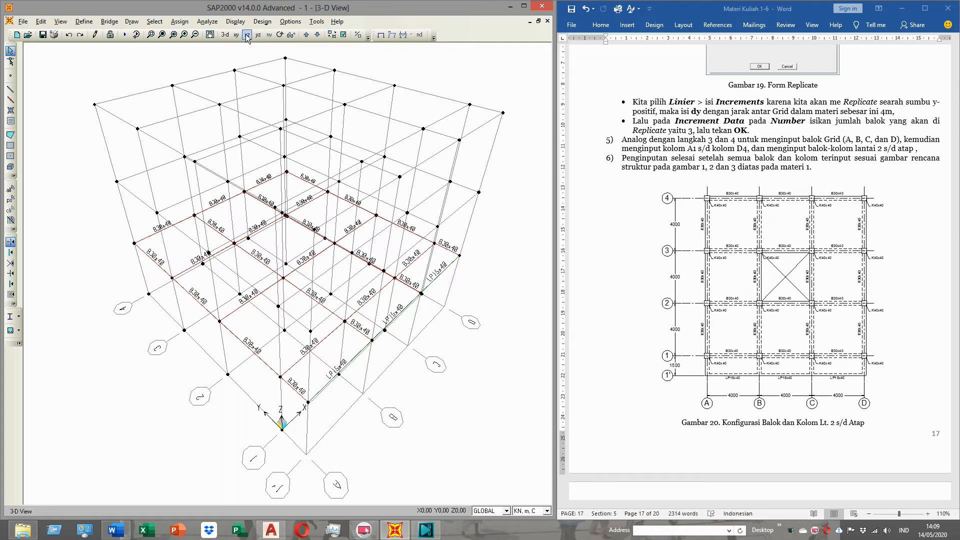
left_click(247, 35)
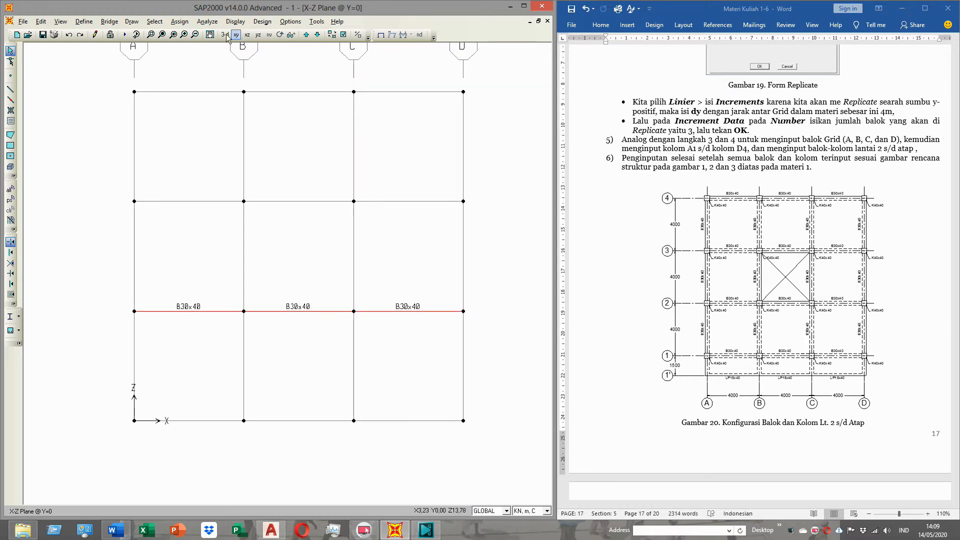
left_click(184, 35)
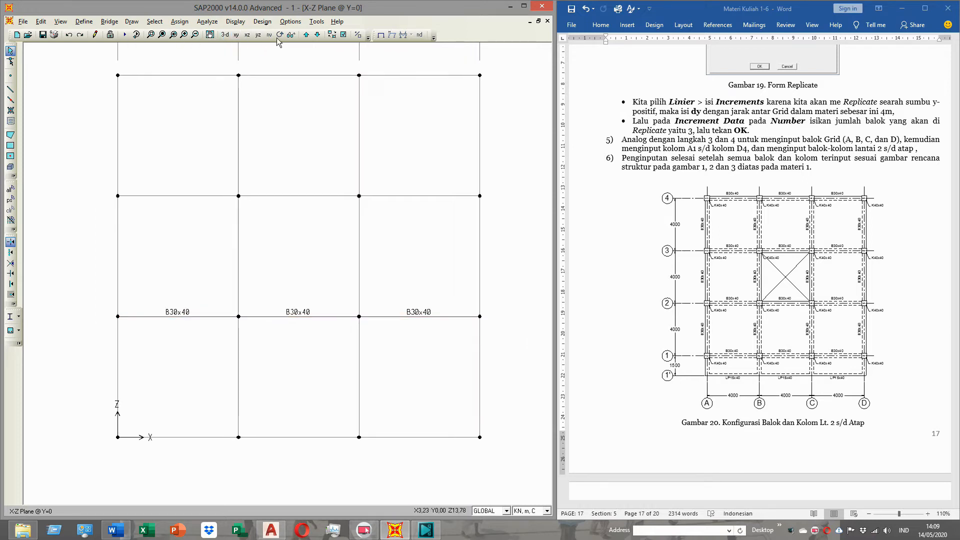
left_click(210, 35)
left_click_drag(292, 111, 290, 168)
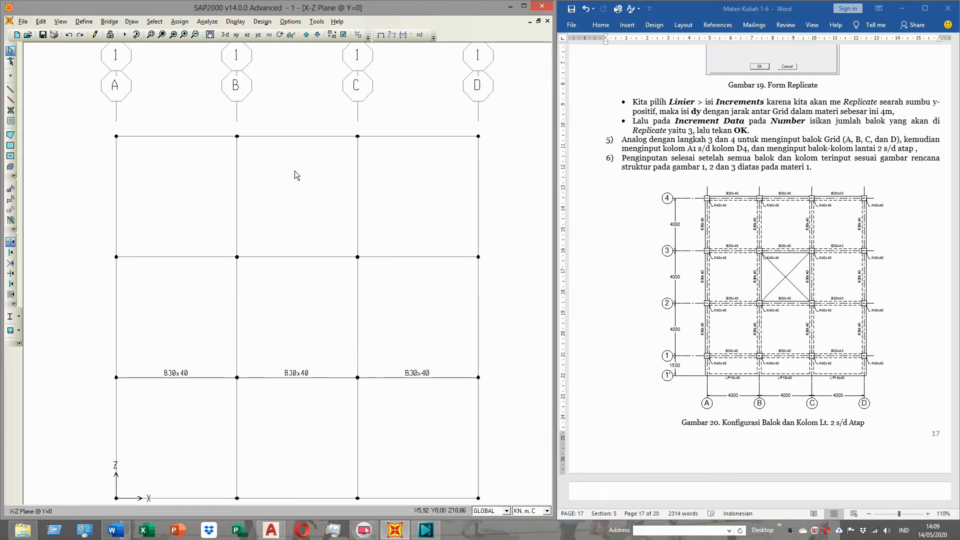
left_click(210, 35)
left_click_drag(278, 169, 272, 172)
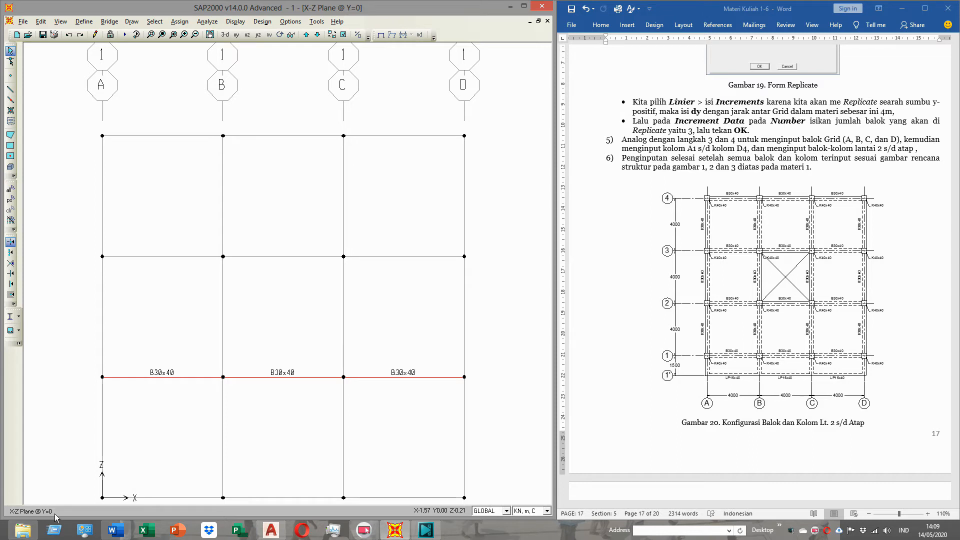
Step: Draw a K40x40 column at grid A1 from the base to the first beam level, and end the drawing mode
left_click(11, 91)
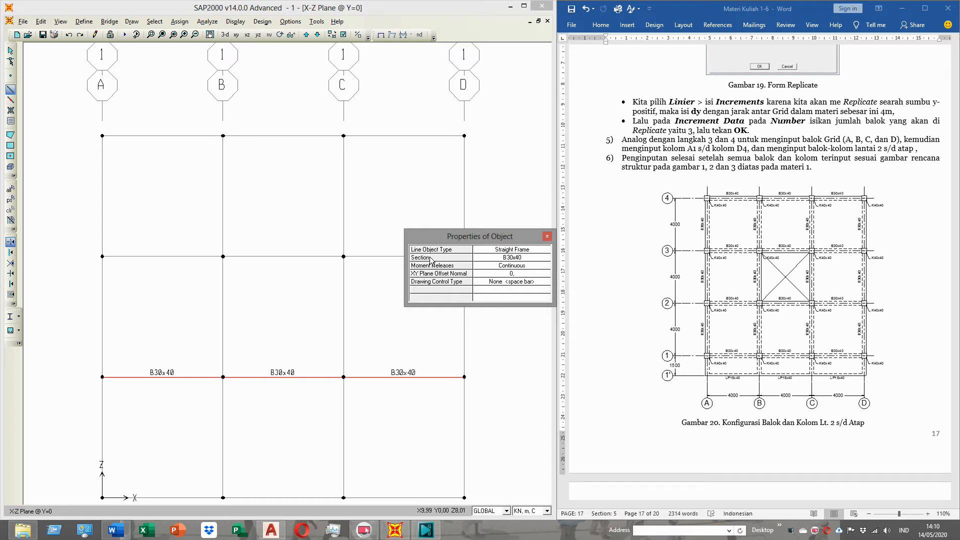
left_click(509, 258)
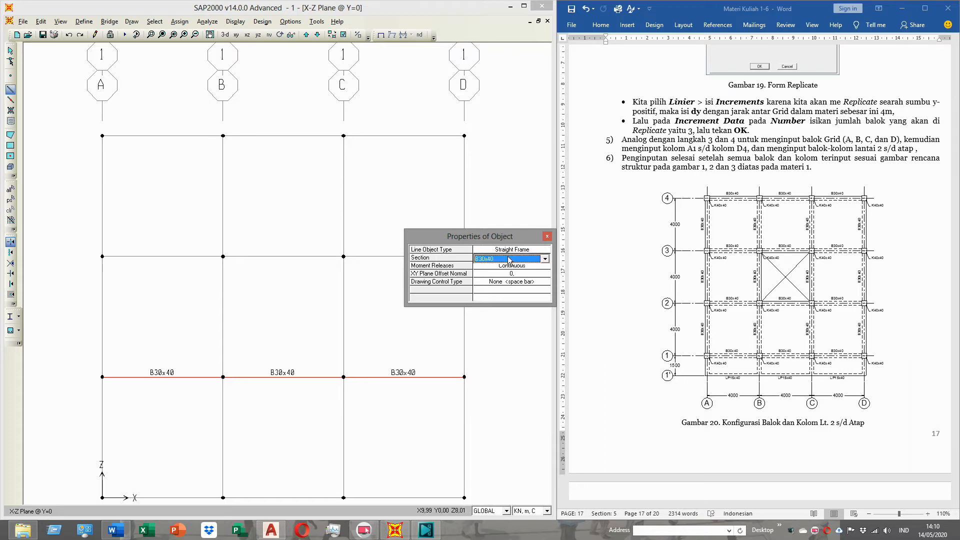
left_click(544, 258)
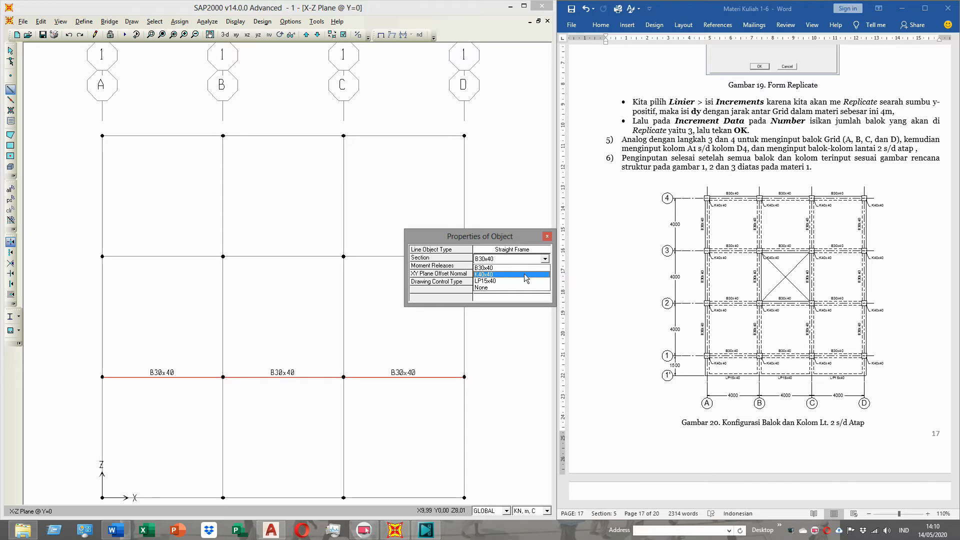
left_click(524, 274)
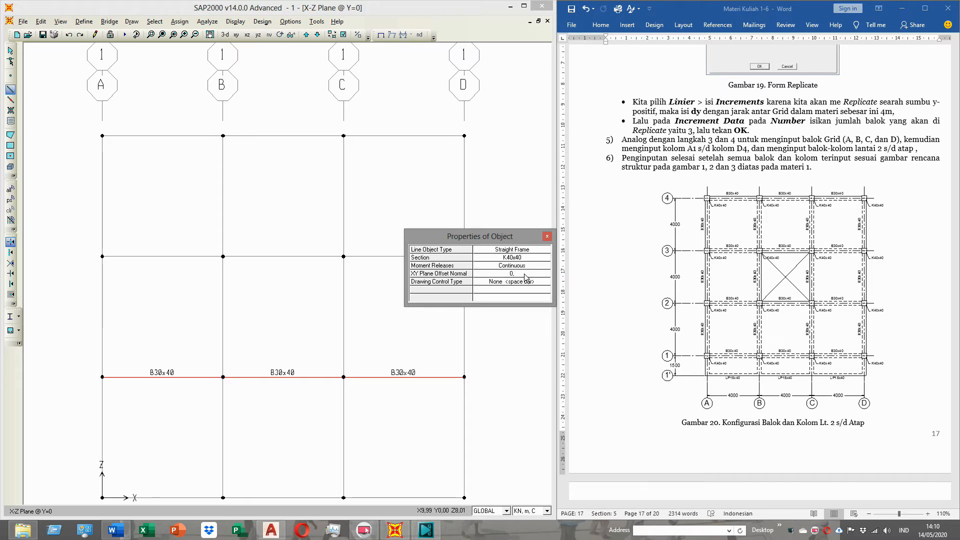
left_click(103, 497)
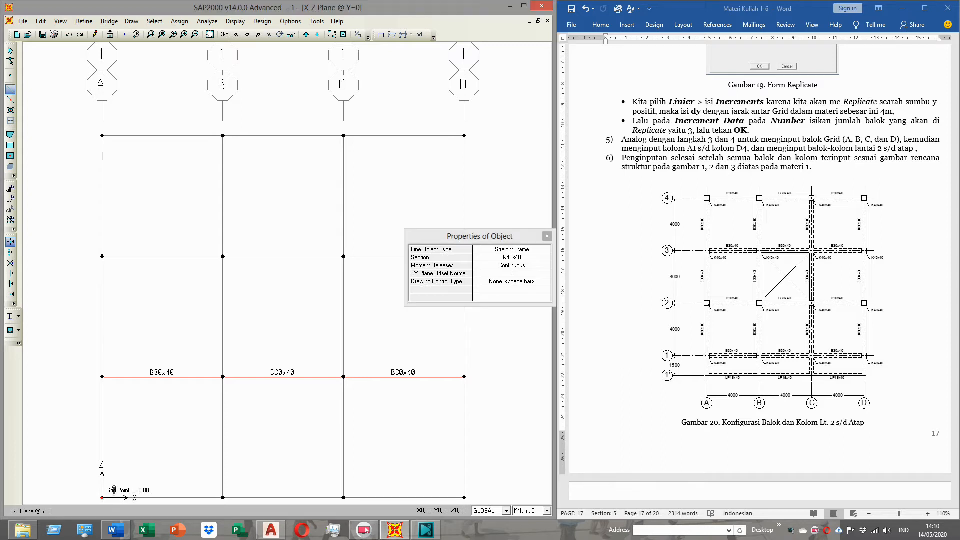
left_click(102, 377)
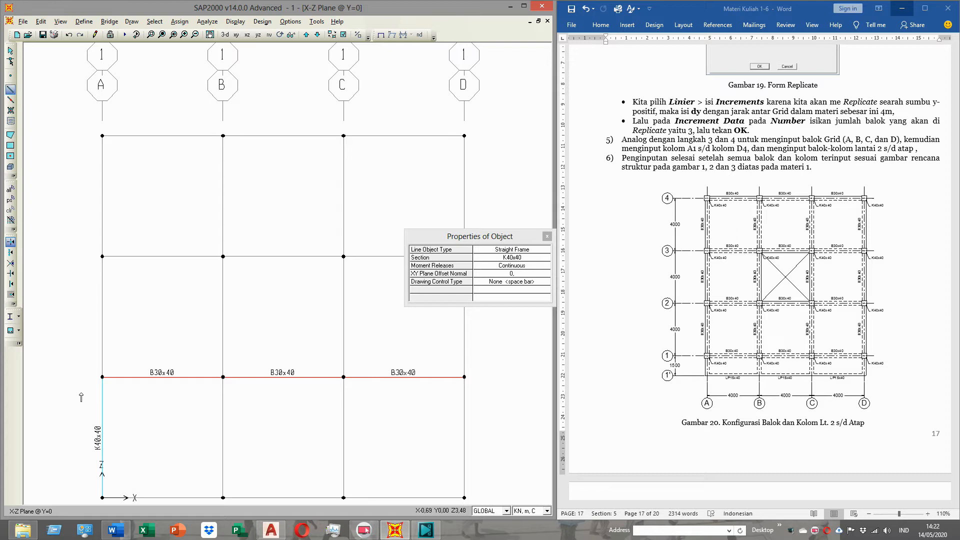
key("Escape")
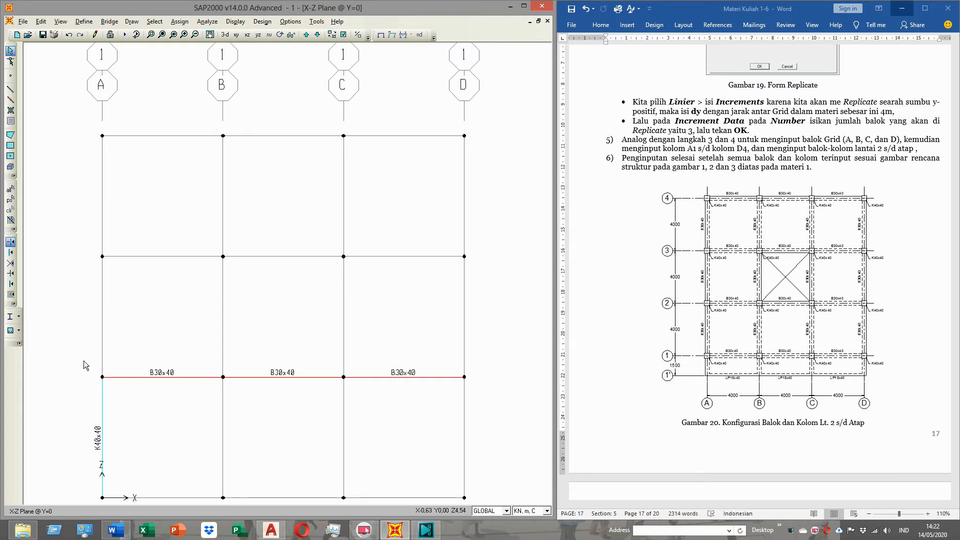
Step: Replicate the A1 column linearly 3 times with dx 4, dy 0 and dz 0 onto grids B, C and D
left_click_drag(82, 365, 128, 501)
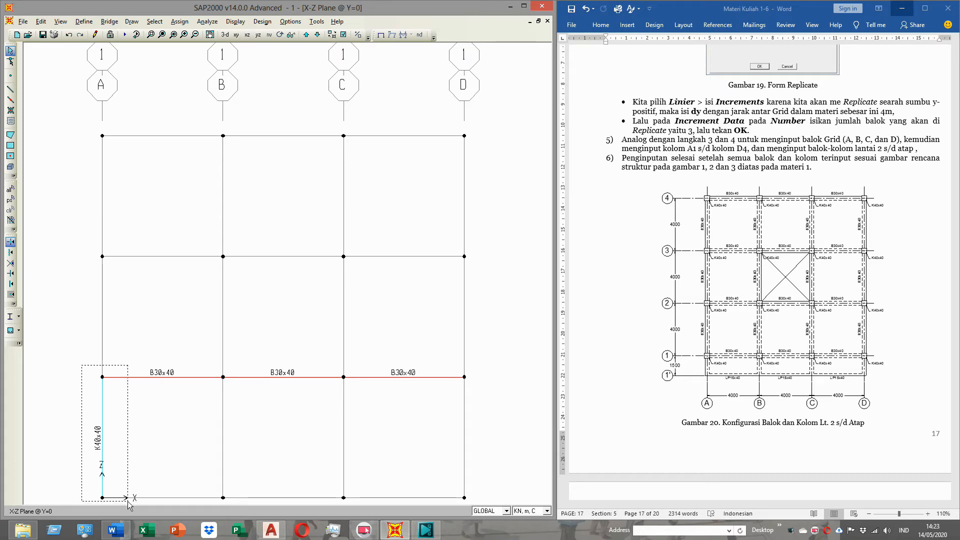
left_click_drag(128, 501, 127, 502)
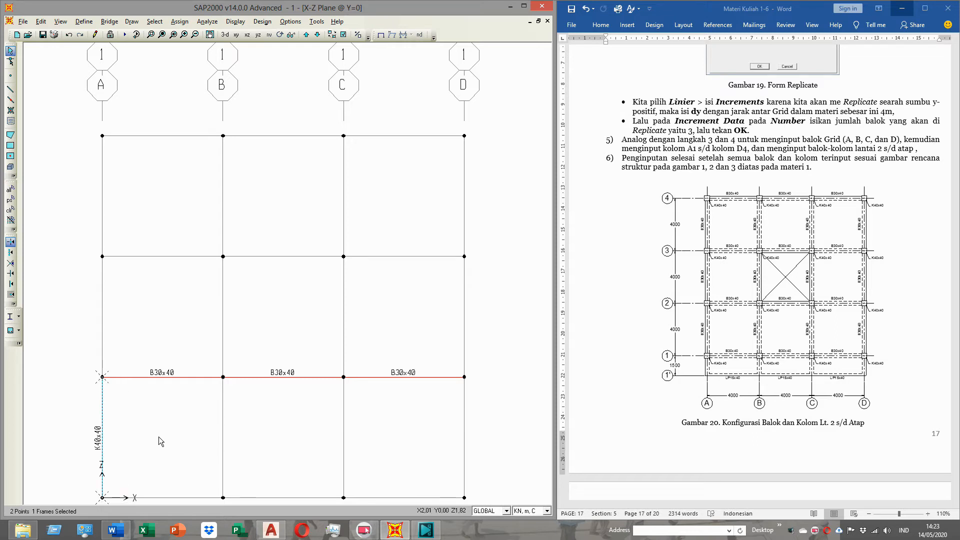
left_click(40, 22)
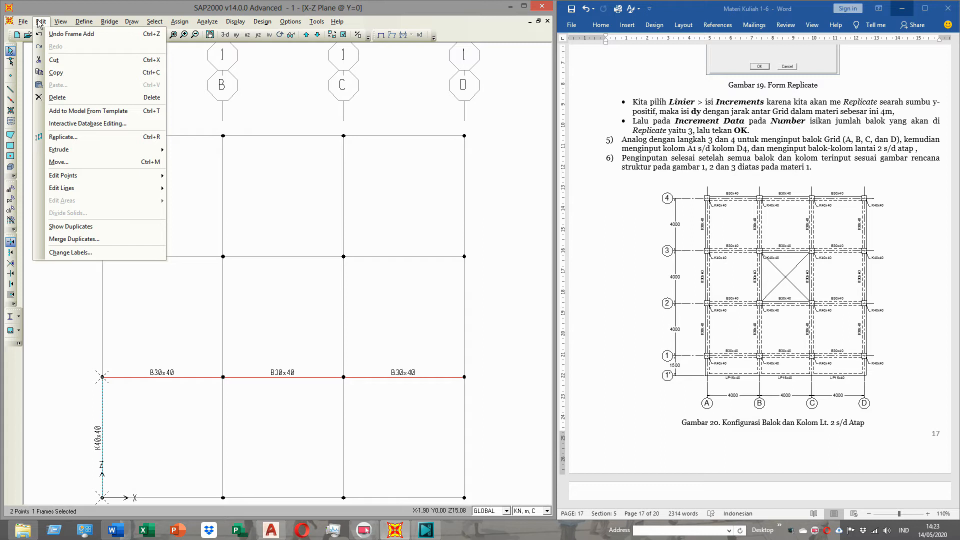
left_click(78, 137)
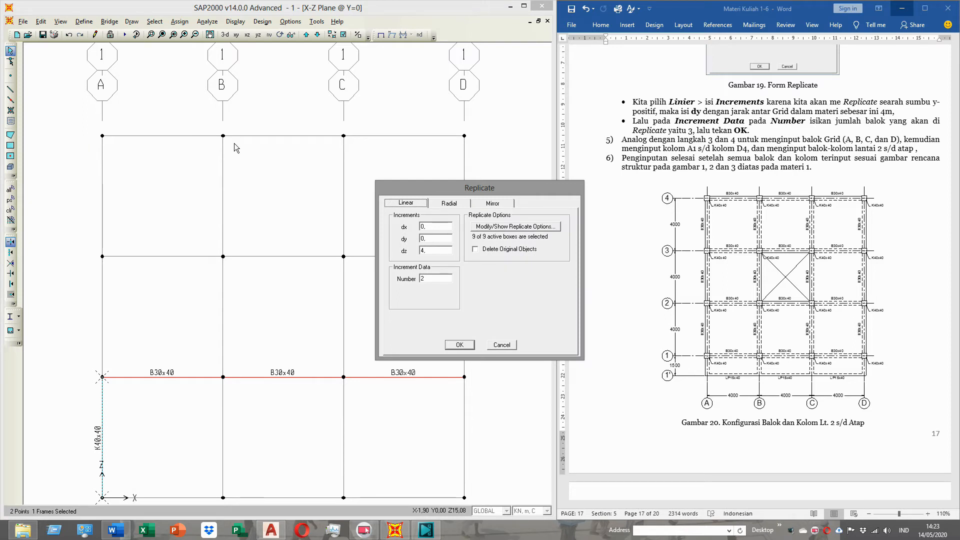
double_click(439, 226)
type("4")
key("Tab")
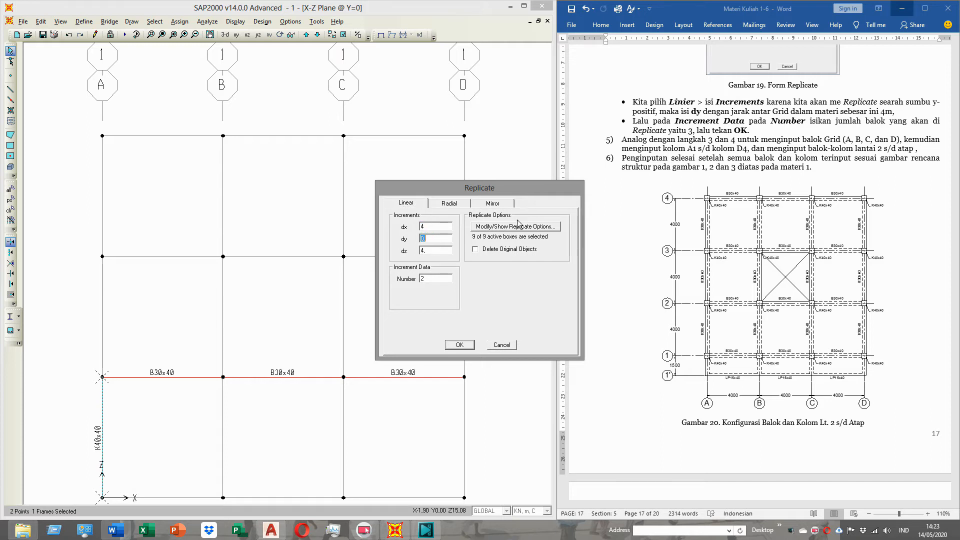
double_click(433, 250)
type("0")
double_click(427, 278)
type("3")
left_click(460, 346)
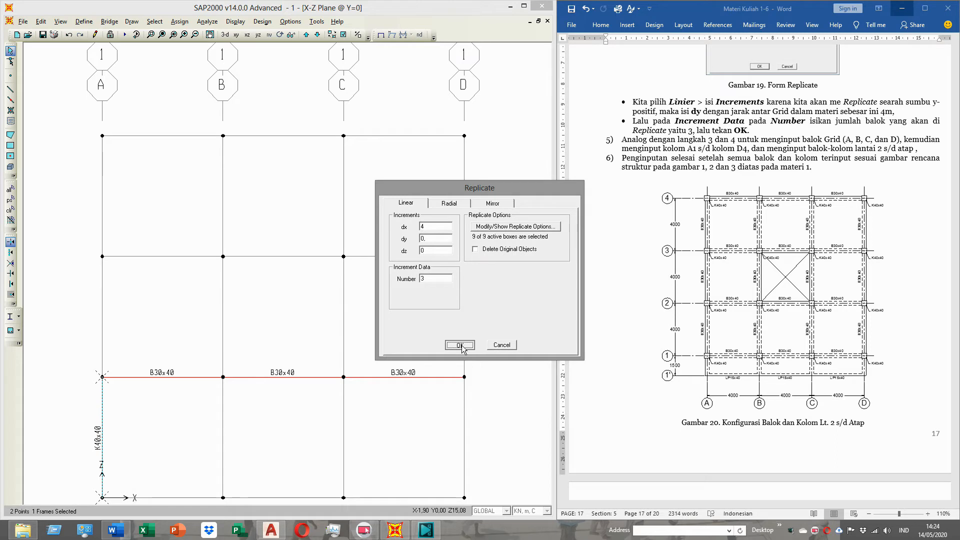
Step: Select the four grid 1 columns in the X-Z elevation and replicate them linearly 3 times with dx 0 and dy 4 onto grids 2, 3 and 4
left_click(225, 35)
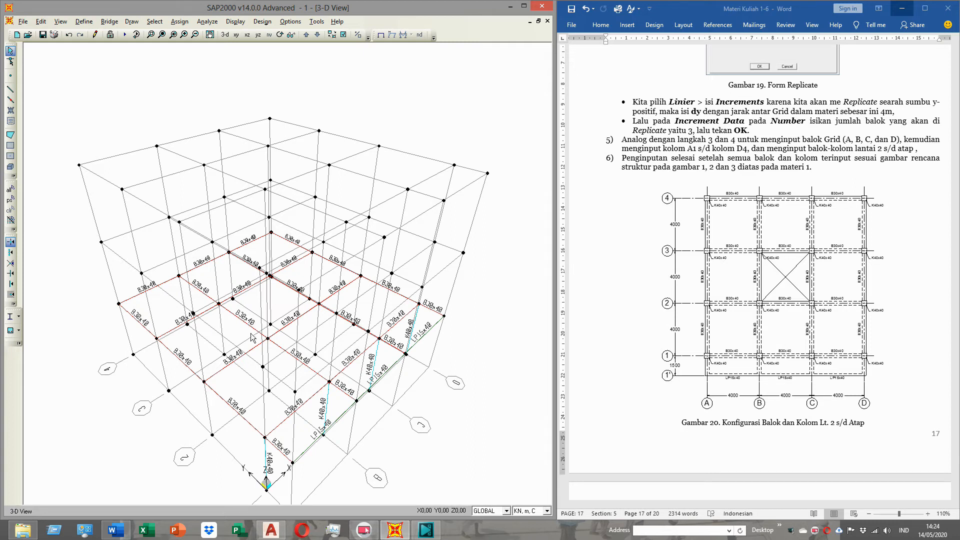
left_click(246, 35)
left_click(209, 34)
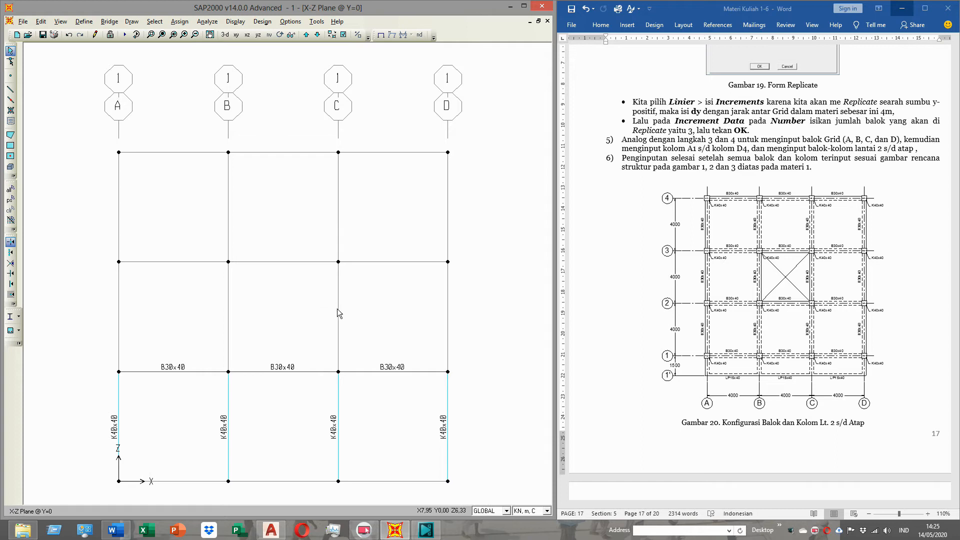
left_click_drag(472, 399, 89, 456)
left_click(225, 35)
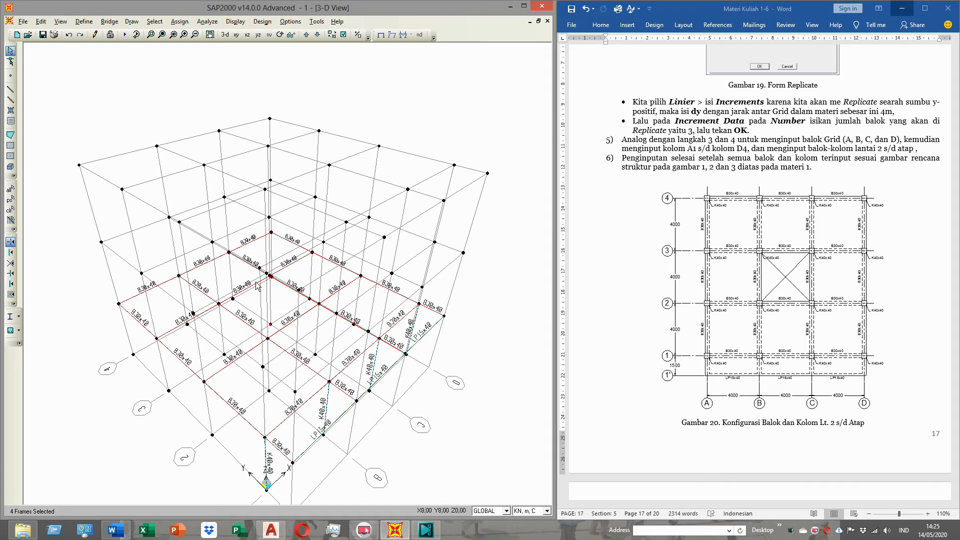
left_click(40, 23)
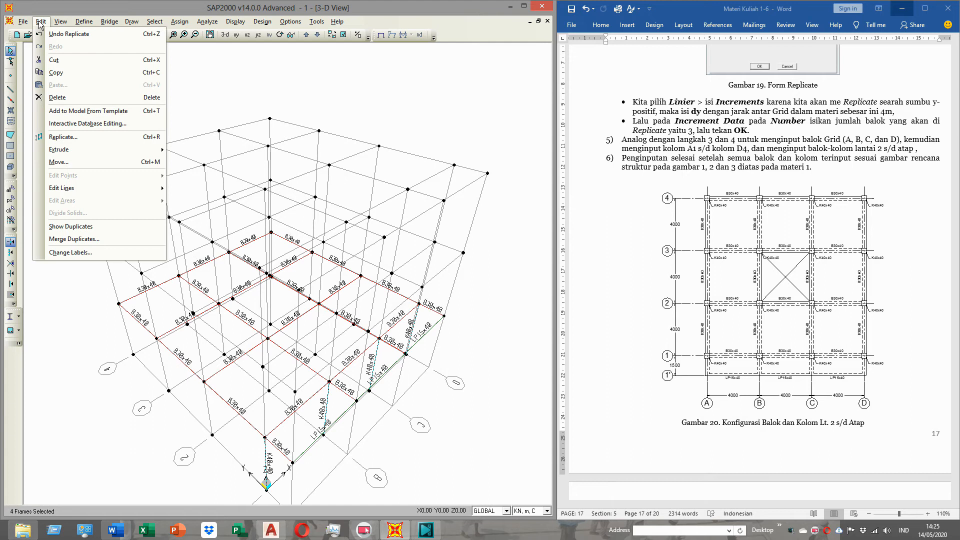
left_click(81, 136)
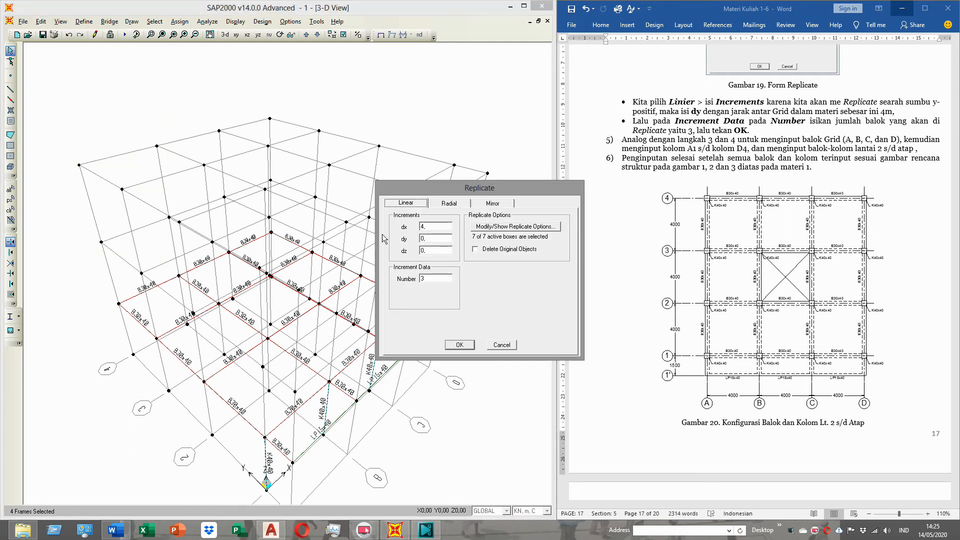
double_click(435, 227)
type("0")
double_click(436, 239)
type("4")
left_click(458, 345)
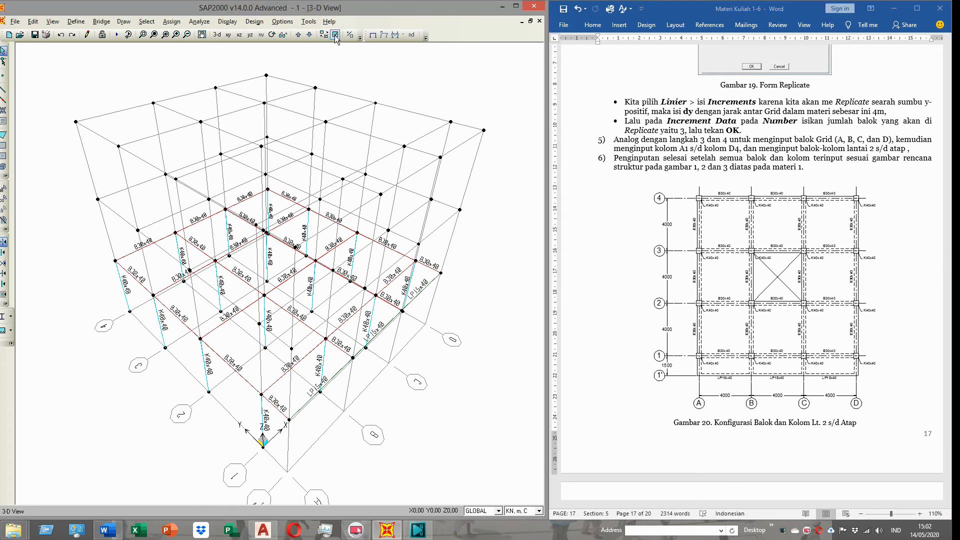
Step: Turn on the extruded display of the frames in the 3D view
left_click(335, 34)
left_click(463, 217)
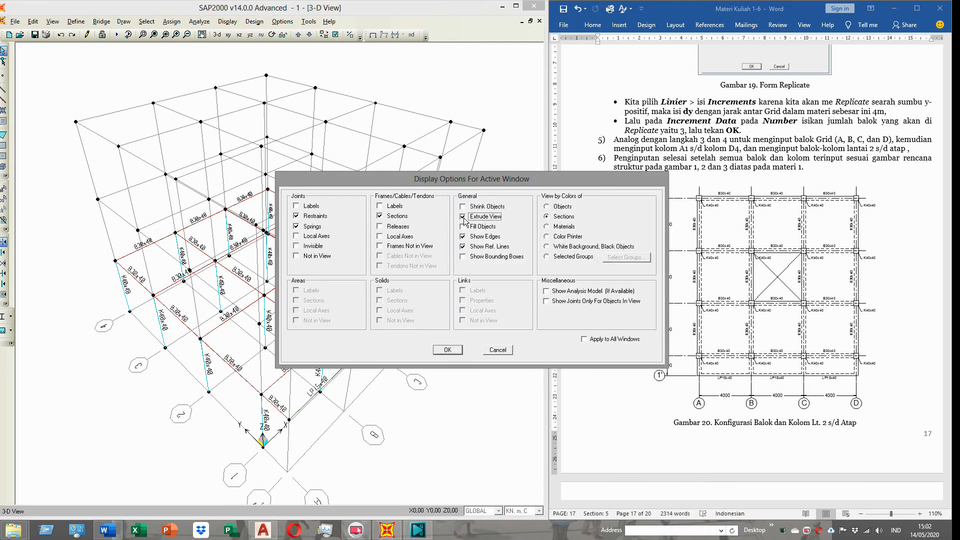
left_click(463, 217)
left_click(458, 350)
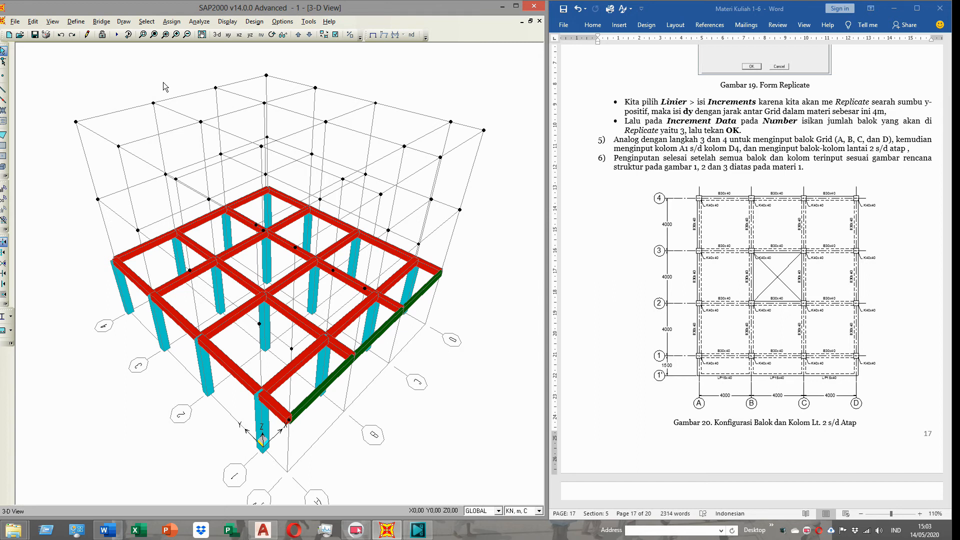
Step: Select all frames assigned the sections B30x40, K40x40 and LP15x40
left_click(147, 22)
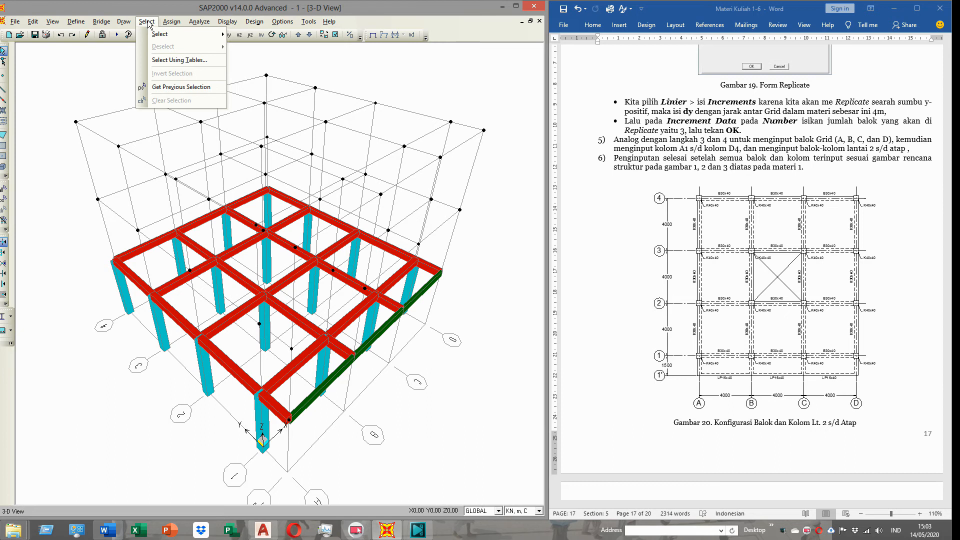
mouse_move(152, 34)
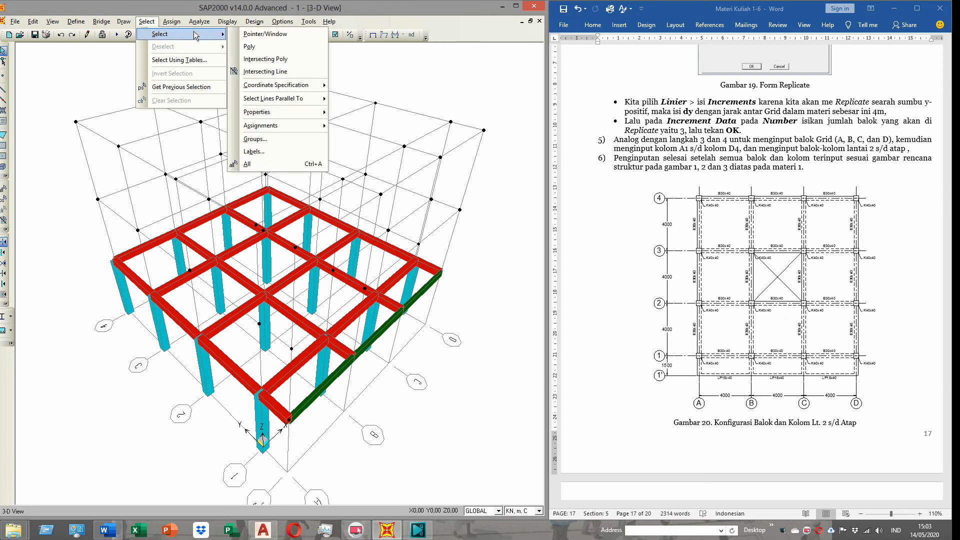
mouse_move(273, 120)
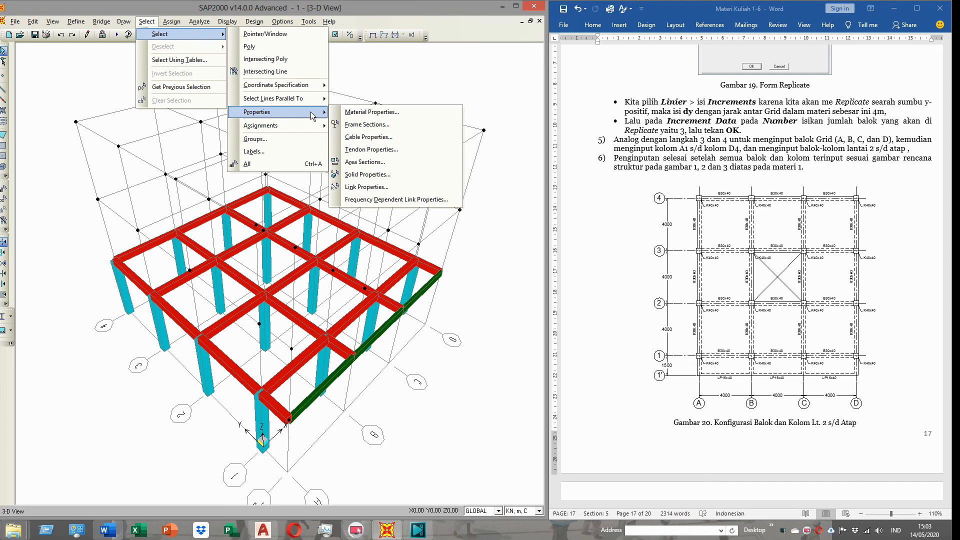
left_click(365, 125)
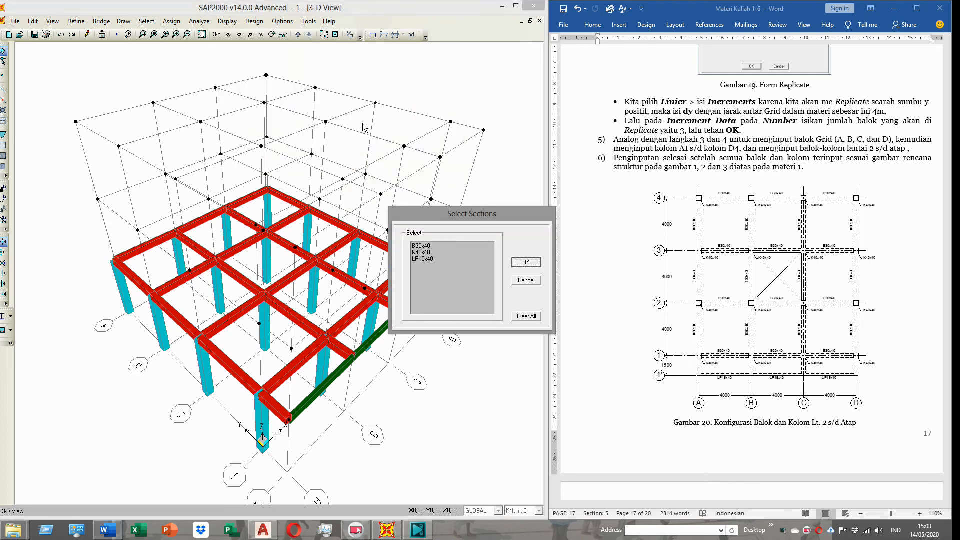
left_click_drag(420, 245, 430, 260)
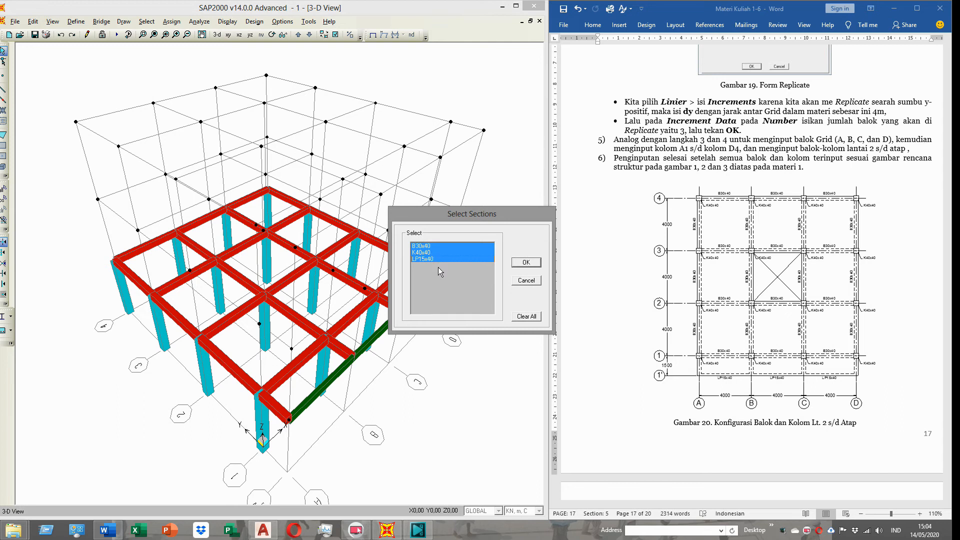
left_click(529, 260)
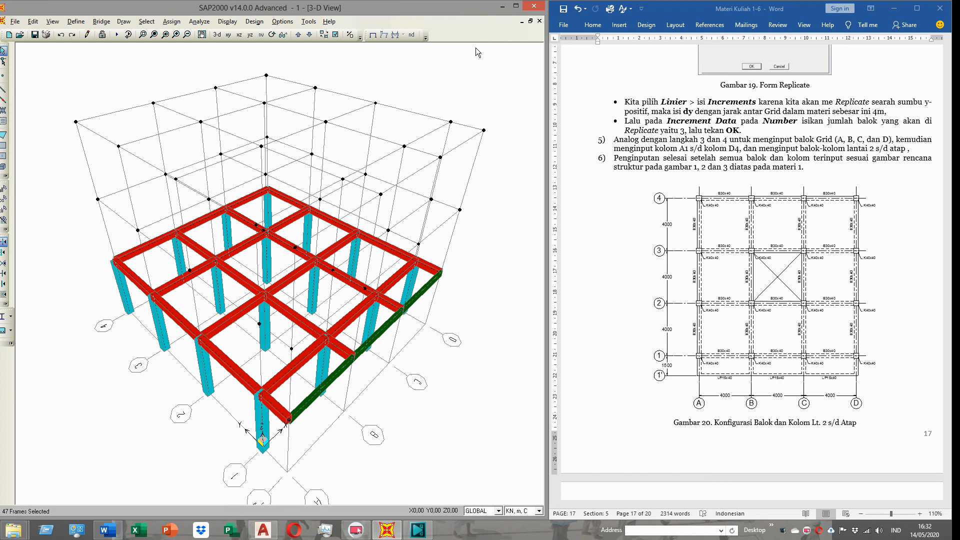
Step: Maximize the SAP2000 window and replicate the selected frames linearly 2 times with dx 0, dy 0 and dz 4 onto the upper floors
left_click(517, 7)
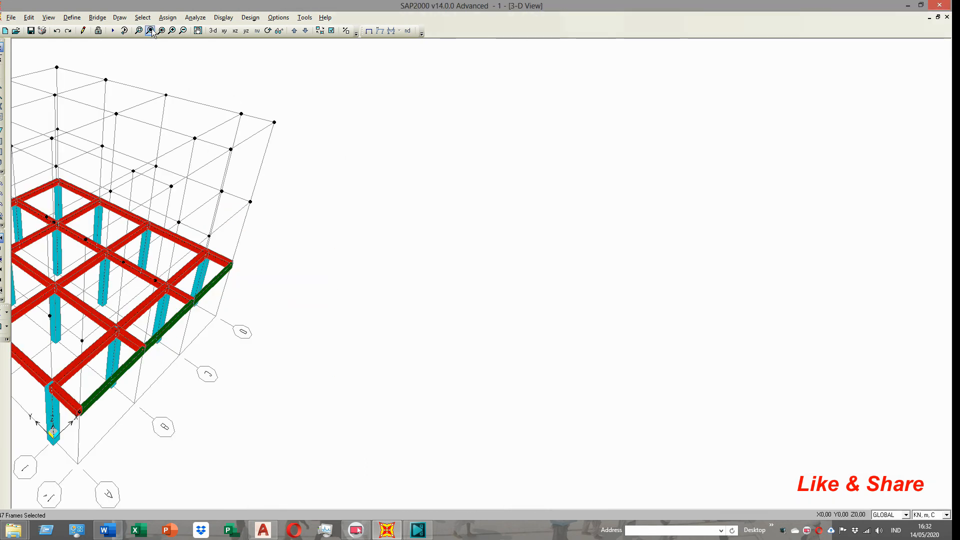
left_click(151, 31)
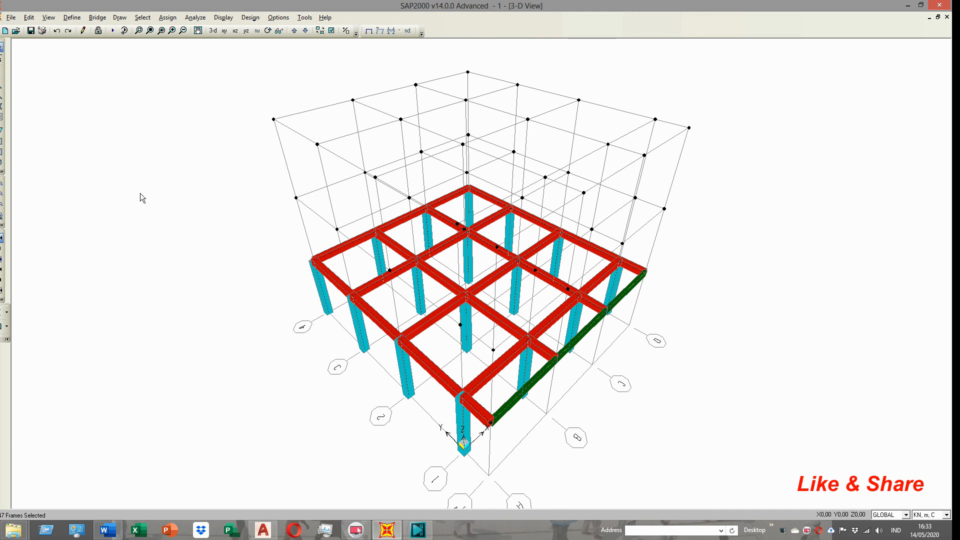
left_click(30, 18)
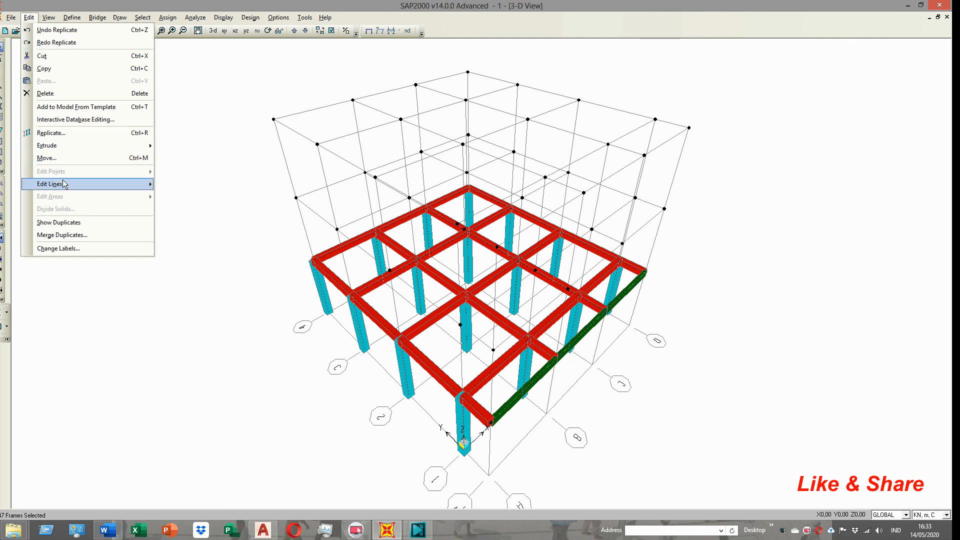
left_click(61, 133)
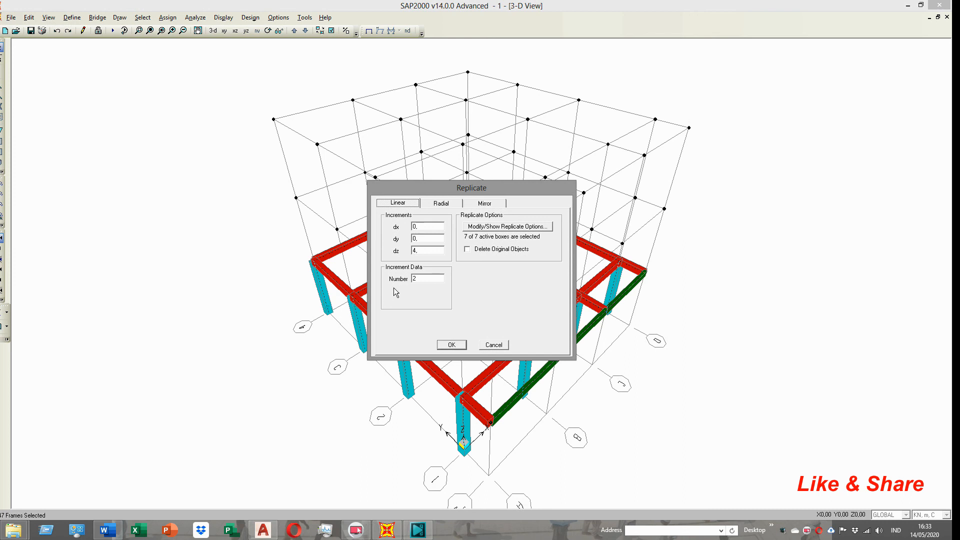
double_click(426, 226)
double_click(424, 239)
double_click(421, 251)
left_click(450, 344)
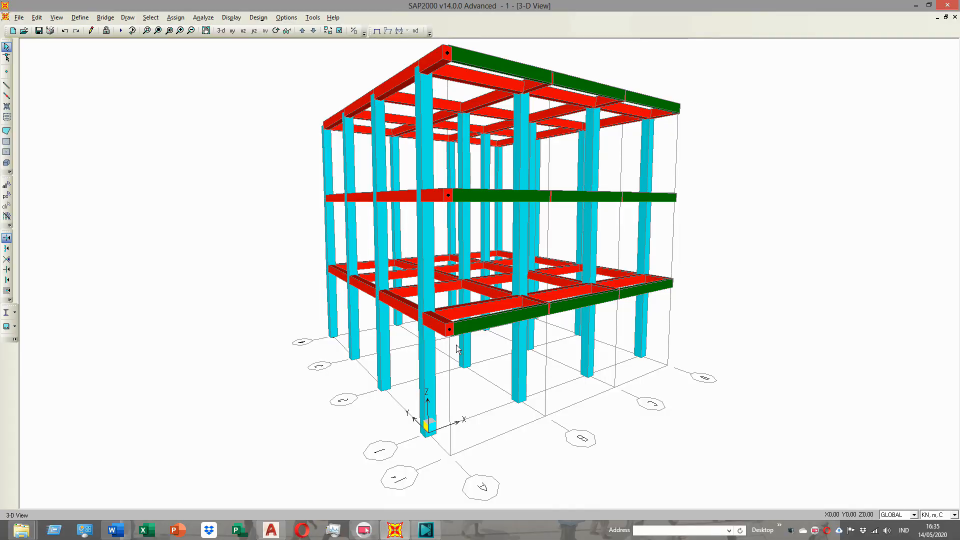
Step: Rotate the extruded 3D view to inspect the beams and columns of all floors
key("Up")
key("Down")
key("Right")
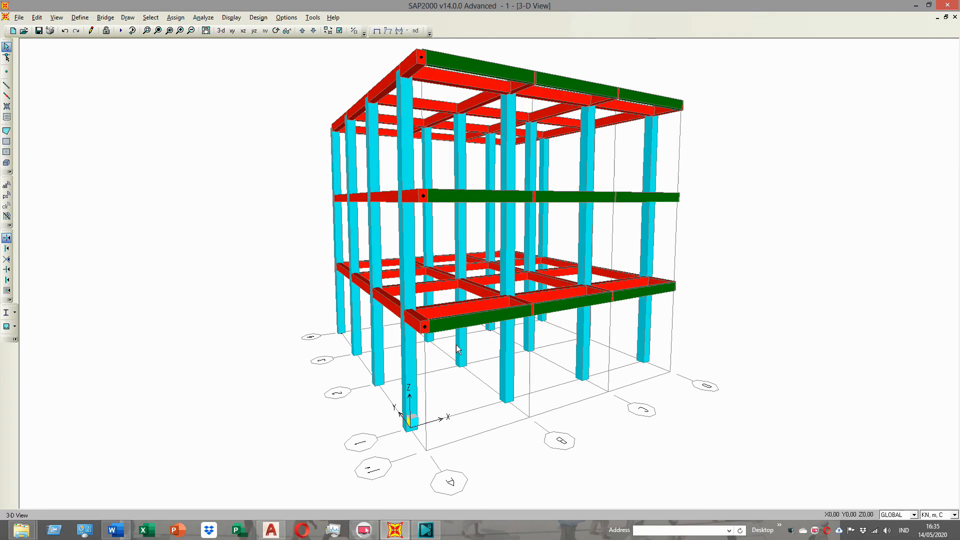